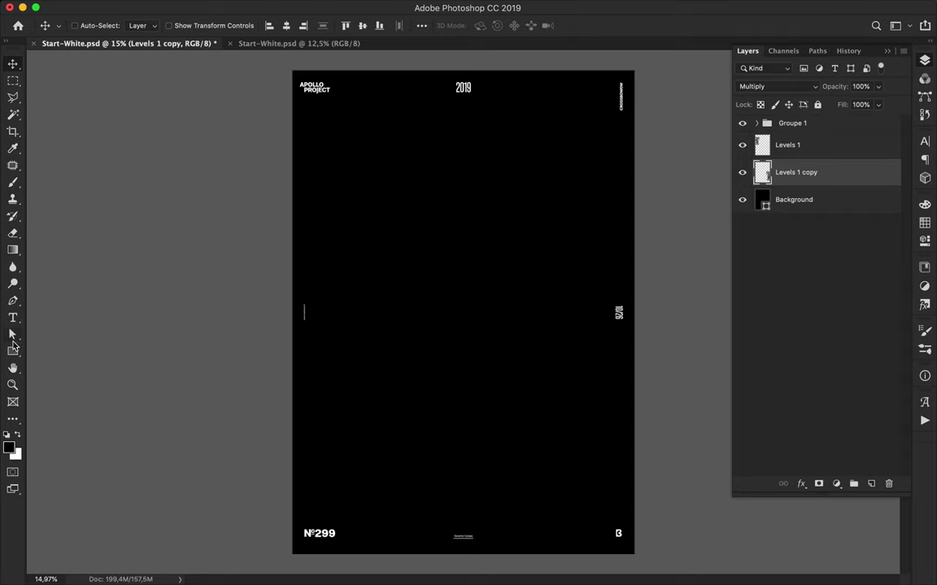
Set up the 3-sided Polygon tool with a light cyan fill
{"action": "right_click", "coordinate": [13, 351]}
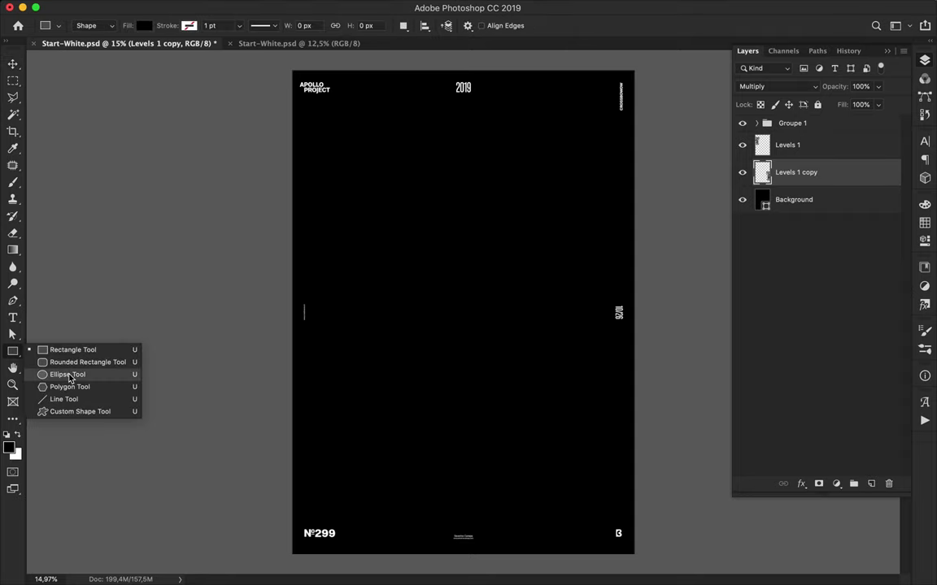
{"action": "left_click", "coordinate": [100, 387]}
{"action": "left_click", "coordinate": [144, 25]}
{"action": "scroll", "coordinate": [173, 176], "scroll_direction": "down", "scroll_amount": 5}
{"action": "scroll", "coordinate": [174, 183], "scroll_direction": "down", "scroll_amount": 5}
{"action": "scroll", "coordinate": [174, 191], "scroll_direction": "down", "scroll_amount": 5}
{"action": "scroll", "coordinate": [175, 200], "scroll_direction": "down", "scroll_amount": 5}
{"action": "scroll", "coordinate": [175, 199], "scroll_direction": "down", "scroll_amount": 5}
{"action": "scroll", "coordinate": [174, 201], "scroll_direction": "down", "scroll_amount": 5}
{"action": "scroll", "coordinate": [174, 203], "scroll_direction": "down", "scroll_amount": 5}
{"action": "scroll", "coordinate": [173, 207], "scroll_direction": "down", "scroll_amount": 5}
{"action": "scroll", "coordinate": [161, 156], "scroll_direction": "down", "scroll_amount": 5}
{"action": "scroll", "coordinate": [161, 156], "scroll_direction": "down", "scroll_amount": 5}
{"action": "scroll", "coordinate": [161, 156], "scroll_direction": "down", "scroll_amount": 5}
{"action": "scroll", "coordinate": [162, 156], "scroll_direction": "up", "scroll_amount": 5}
{"action": "scroll", "coordinate": [161, 157], "scroll_direction": "up", "scroll_amount": 5}
{"action": "scroll", "coordinate": [161, 156], "scroll_direction": "up", "scroll_amount": 5}
{"action": "scroll", "coordinate": [162, 153], "scroll_direction": "up", "scroll_amount": 5}
{"action": "left_click", "coordinate": [163, 153]}
Draw a cyan triangle over the statue and enlarge it with Free Transform
{"action": "mouse_move", "coordinate": [472, 277]}
{"action": "left_mouse_down"}
{"action": "mouse_move", "coordinate": [548, 360]}
{"action": "mouse_move", "coordinate": [464, 236]}
{"action": "mouse_move", "coordinate": [412, 192]}
{"action": "mouse_move", "coordinate": [470, 189]}
{"action": "left_mouse_up"}
{"action": "key", "text": "v"}
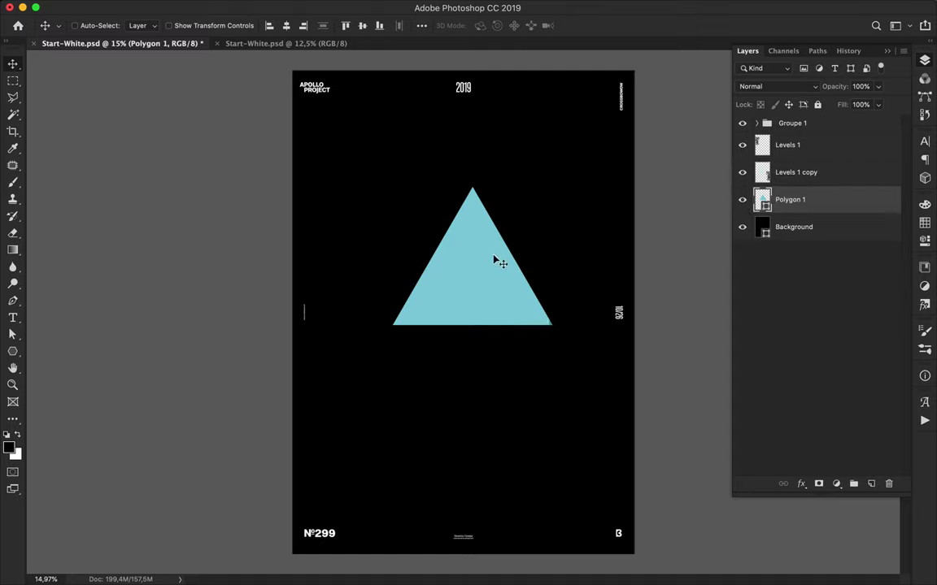
{"action": "left_click_drag", "start_coordinate": [493, 260], "coordinate": [361, 222]}
{"action": "key", "text": "ctrl+t"}
{"action": "left_click_drag", "start_coordinate": [339, 301], "coordinate": [345, 380]}
{"action": "mouse_move", "coordinate": [369, 335]}
{"action": "left_mouse_down"}
{"action": "mouse_move", "coordinate": [378, 285]}
{"action": "mouse_move", "coordinate": [432, 281]}
{"action": "mouse_move", "coordinate": [506, 370]}
{"action": "left_mouse_up"}
{"action": "key", "text": "Return"}
Duplicate the triangle, rotate the copy 180° and move it into the lower half
{"action": "key", "text": "ctrl+t"}
{"action": "mouse_move", "coordinate": [662, 455]}
{"action": "left_mouse_down"}
{"action": "mouse_move", "coordinate": [720, 328]}
{"action": "mouse_move", "coordinate": [846, 325]}
{"action": "left_mouse_up"}
{"action": "key", "text": "Return"}
{"action": "mouse_move", "coordinate": [491, 202]}
{"action": "left_mouse_down"}
{"action": "mouse_move", "coordinate": [610, 316]}
{"action": "mouse_move", "coordinate": [581, 407]}
{"action": "mouse_move", "coordinate": [665, 404]}
{"action": "left_mouse_up"}
{"action": "left_click", "coordinate": [486, 303], "text": "ctrl"}
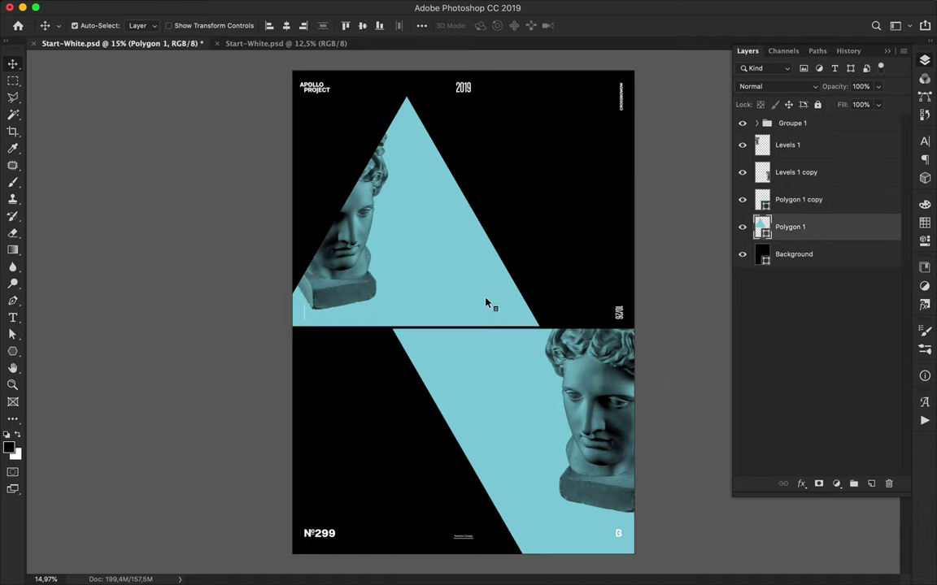
Move the upper triangle higher and the lower triangle slightly left
{"action": "left_click_drag", "start_coordinate": [429, 267], "coordinate": [406, 219]}
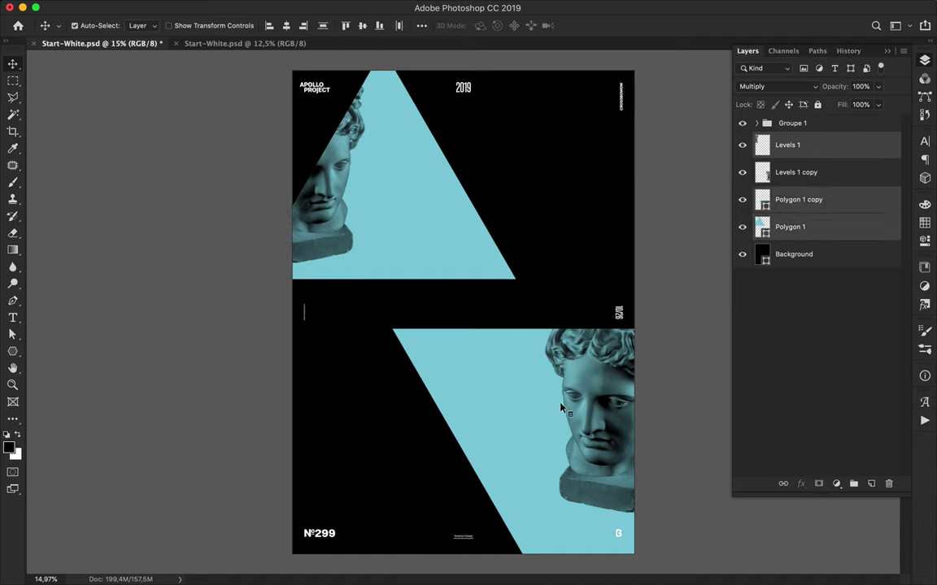
{"action": "left_click_drag", "start_coordinate": [589, 401], "coordinate": [573, 400]}
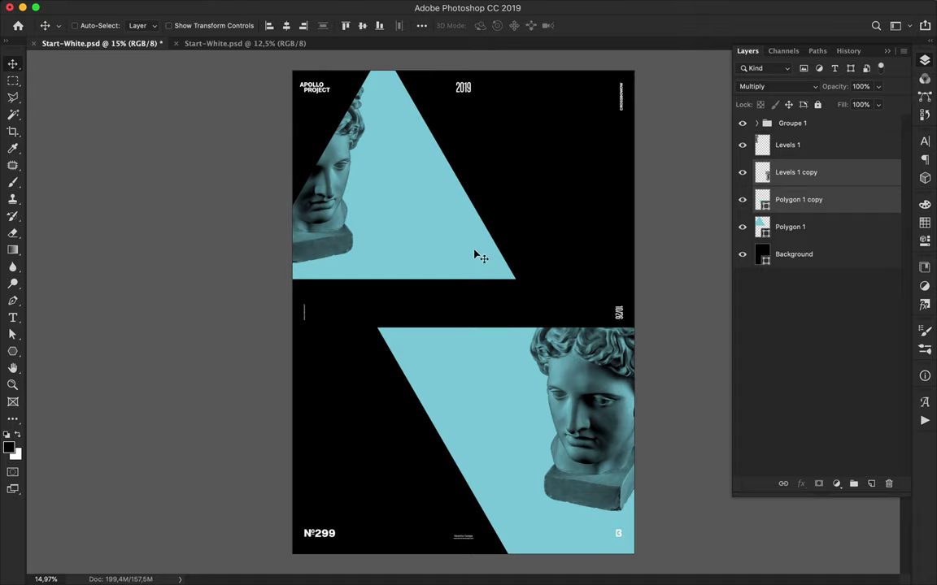
{"action": "left_click", "coordinate": [487, 350], "text": "ctrl"}
{"action": "scroll", "coordinate": [482, 381], "scroll_direction": "down", "scroll_amount": 2}
{"action": "scroll", "coordinate": [482, 381], "scroll_direction": "down", "scroll_amount": 1}
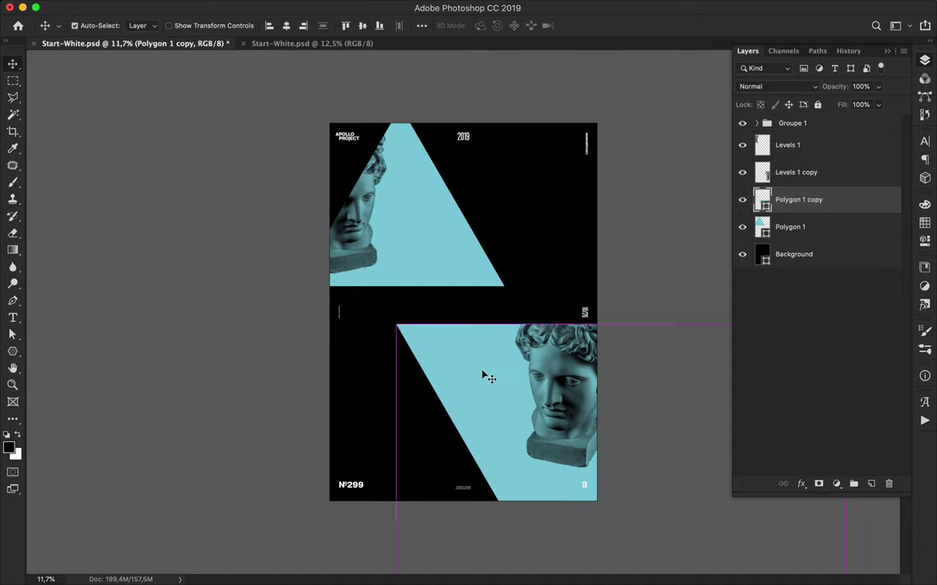
Alt-drag triangle copies into the top-right and bottom-left corners
{"action": "mouse_move", "coordinate": [482, 381]}
{"action": "left_mouse_down"}
{"action": "mouse_move", "coordinate": [478, 147]}
{"action": "mouse_move", "coordinate": [552, 211]}
{"action": "left_mouse_up"}
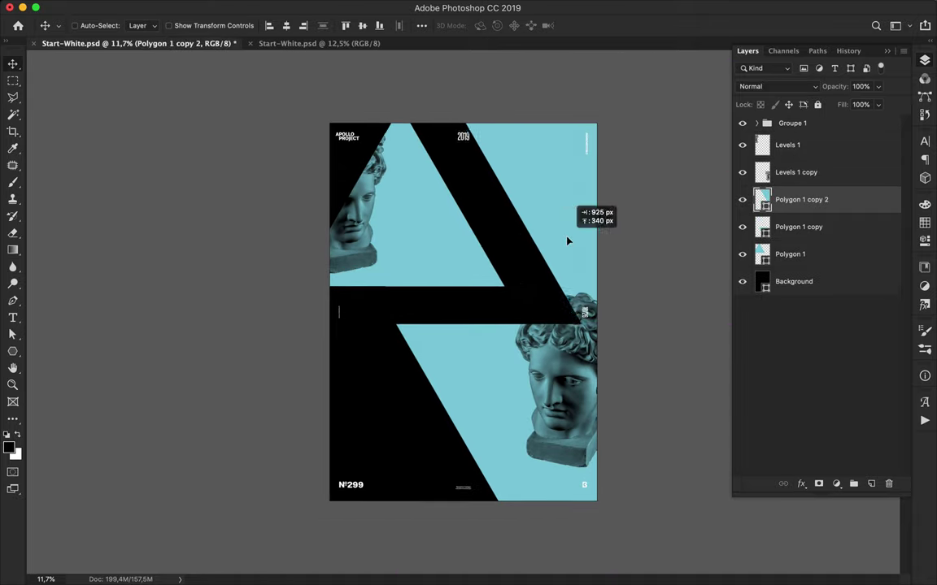
{"action": "left_click_drag", "start_coordinate": [552, 210], "coordinate": [546, 205]}
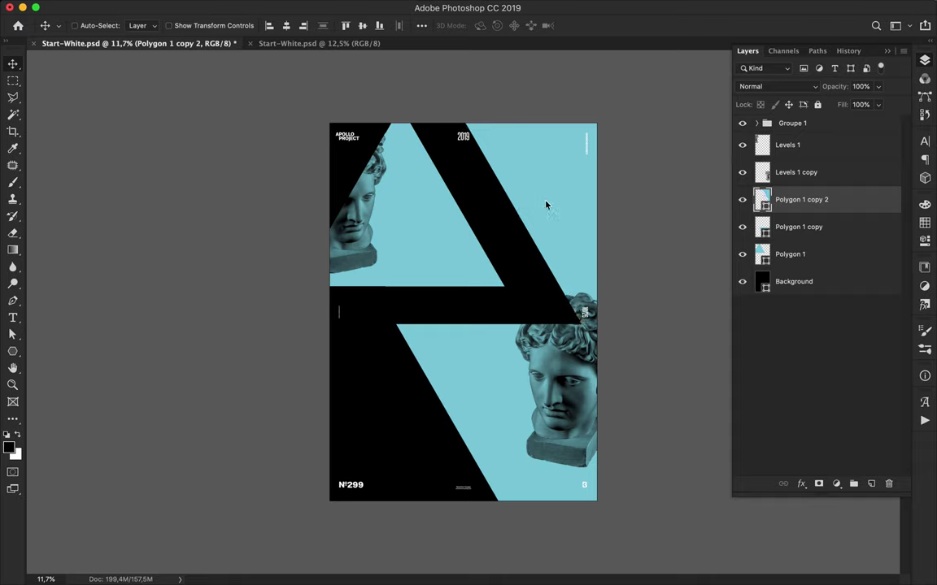
{"action": "left_click_drag", "start_coordinate": [490, 201], "coordinate": [606, 192]}
{"action": "mouse_move", "coordinate": [469, 255]}
{"action": "left_mouse_down"}
{"action": "mouse_move", "coordinate": [387, 508]}
{"action": "mouse_move", "coordinate": [382, 500]}
{"action": "left_mouse_up"}
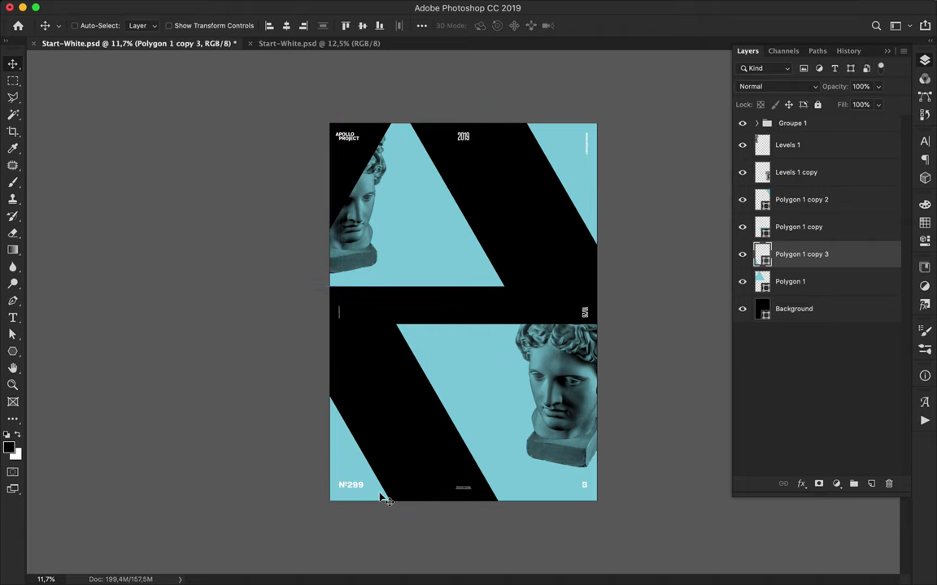
Add OBJECTIVE text in the upper triangle and a duplicate retyped as APOLLO
{"action": "key", "text": "t"}
{"action": "left_click", "coordinate": [435, 241]}
{"action": "type", "text": "OBJECTIVE"}
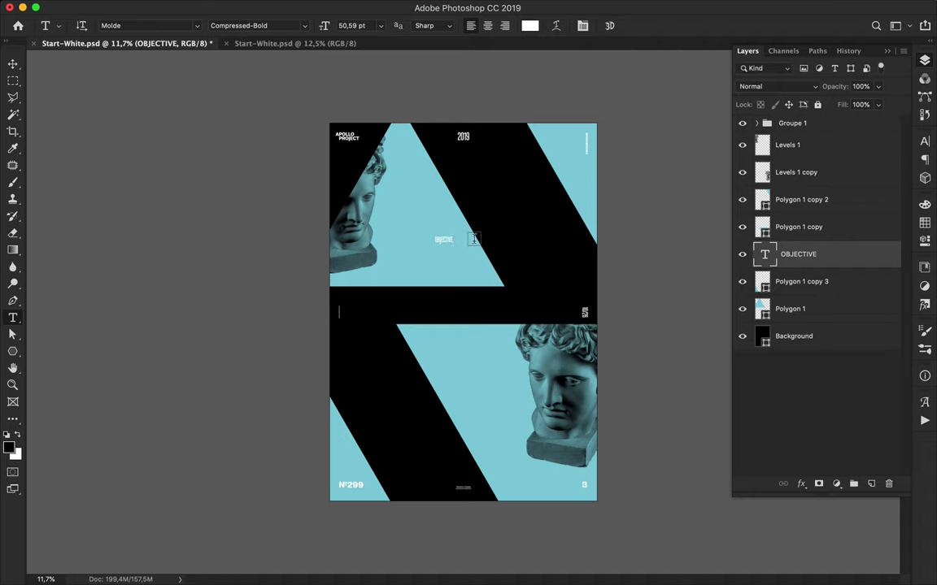
{"action": "left_click_drag", "start_coordinate": [456, 245], "coordinate": [415, 265]}
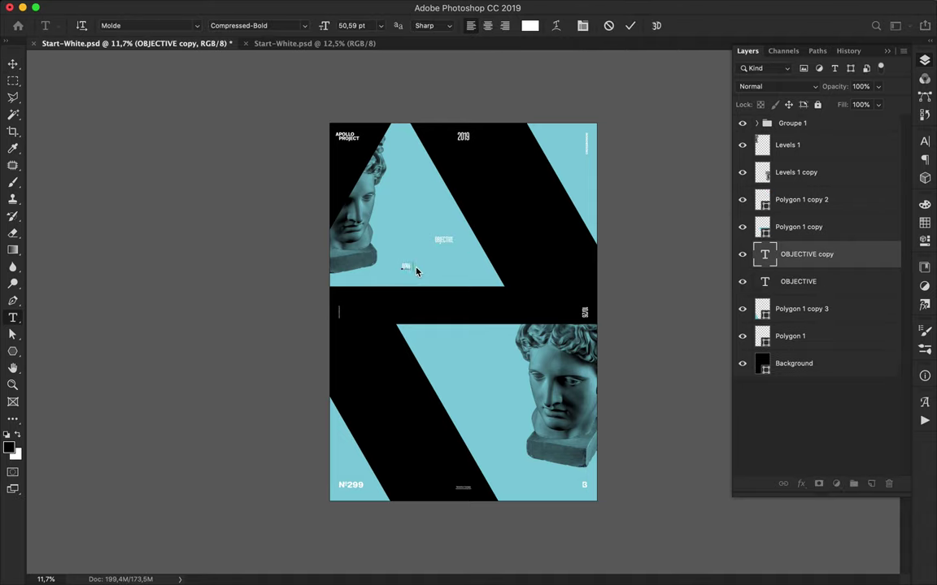
{"action": "type", "text": "APOLLO"}
{"action": "key", "text": "Escape"}
{"action": "key", "text": "v"}
{"action": "left_click", "coordinate": [925, 141]}
Set APOLLO in the Medium weight with tracking 1200
{"action": "left_click", "coordinate": [837, 150]}
{"action": "scroll", "coordinate": [858, 294], "scroll_direction": "up", "scroll_amount": 3}
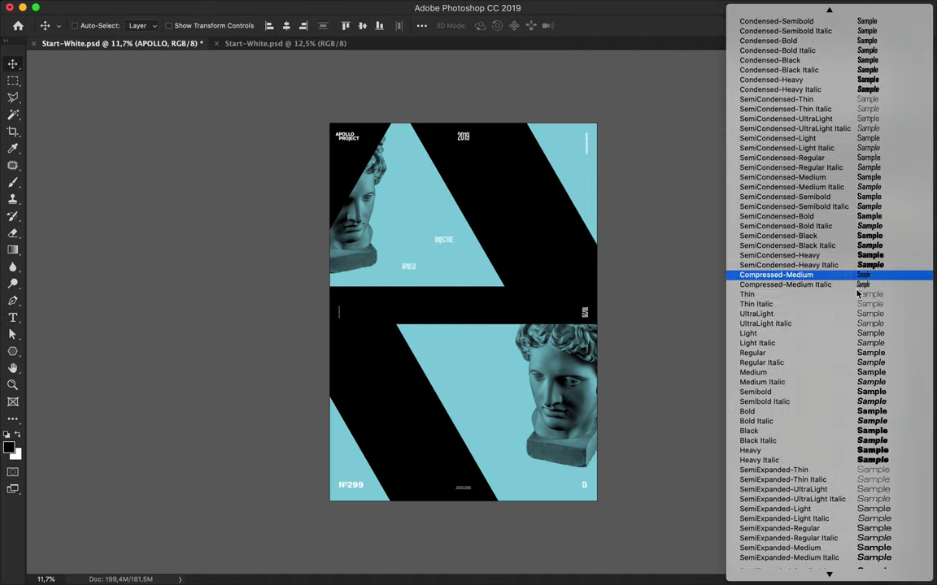
{"action": "left_click", "coordinate": [790, 372]}
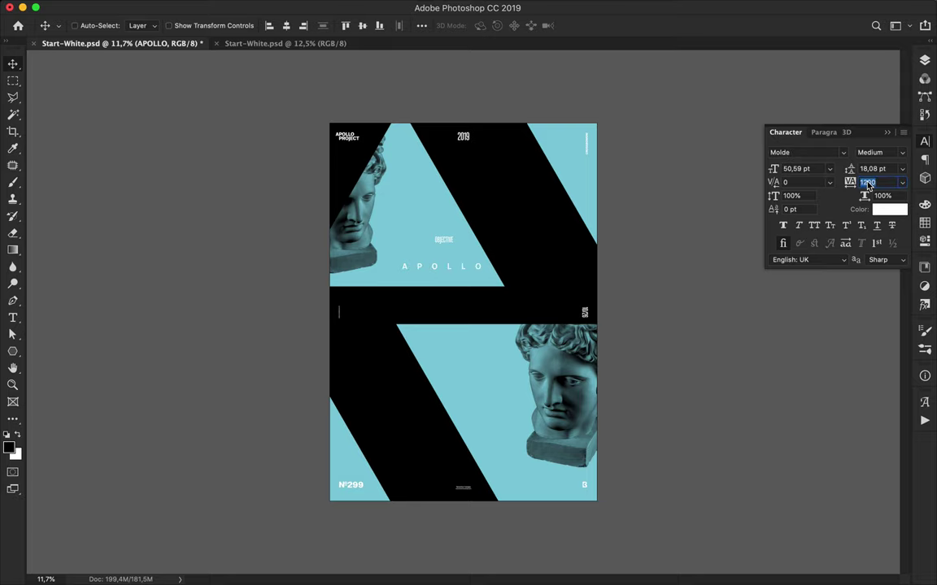
{"action": "type", "text": "v"}
Make OBJECTIVE Semibold, enlarge it and move it toward the right edge
{"action": "left_click", "coordinate": [449, 238]}
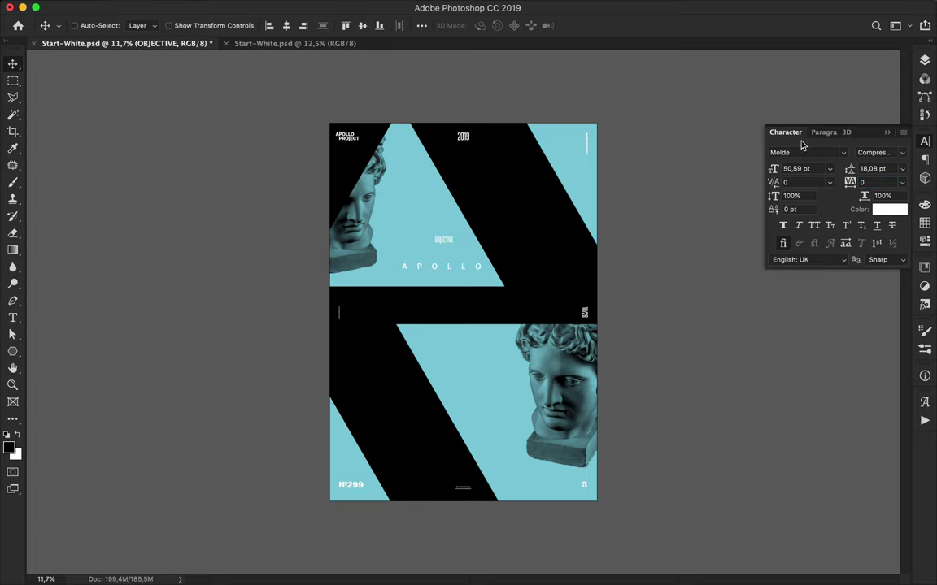
{"action": "left_click", "coordinate": [872, 152]}
{"action": "left_click", "coordinate": [830, 155]}
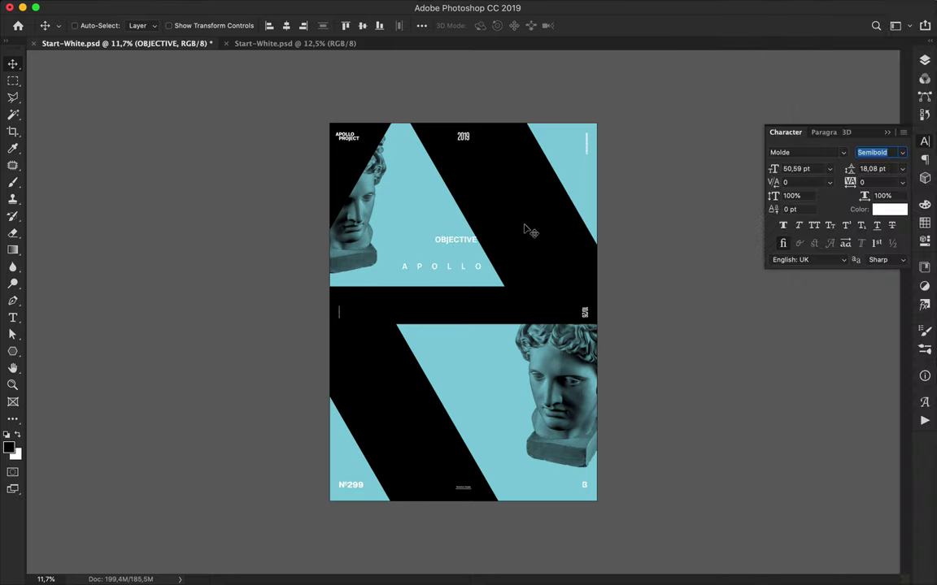
{"action": "key", "text": "ctrl+t"}
{"action": "left_click_drag", "start_coordinate": [480, 231], "coordinate": [619, 155]}
{"action": "key", "text": "Return"}
{"action": "mouse_move", "coordinate": [585, 218]}
{"action": "left_mouse_down"}
{"action": "mouse_move", "coordinate": [576, 212]}
{"action": "mouse_move", "coordinate": [413, 435]}
{"action": "left_mouse_up"}
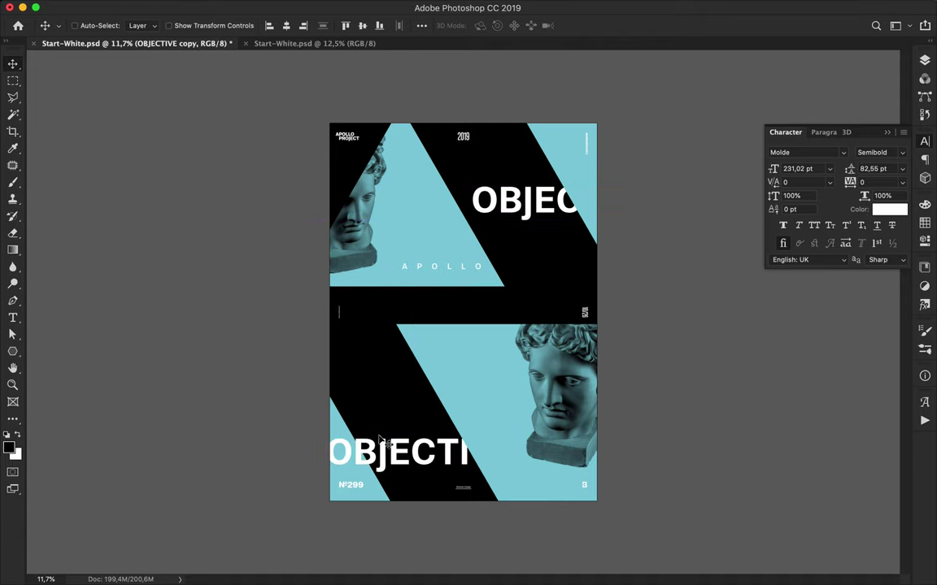
Place the OBJECTIVE copy below the triangle layer so CTIVE shows beneath OBJEC
{"action": "left_click_drag", "start_coordinate": [413, 435], "coordinate": [403, 260]}
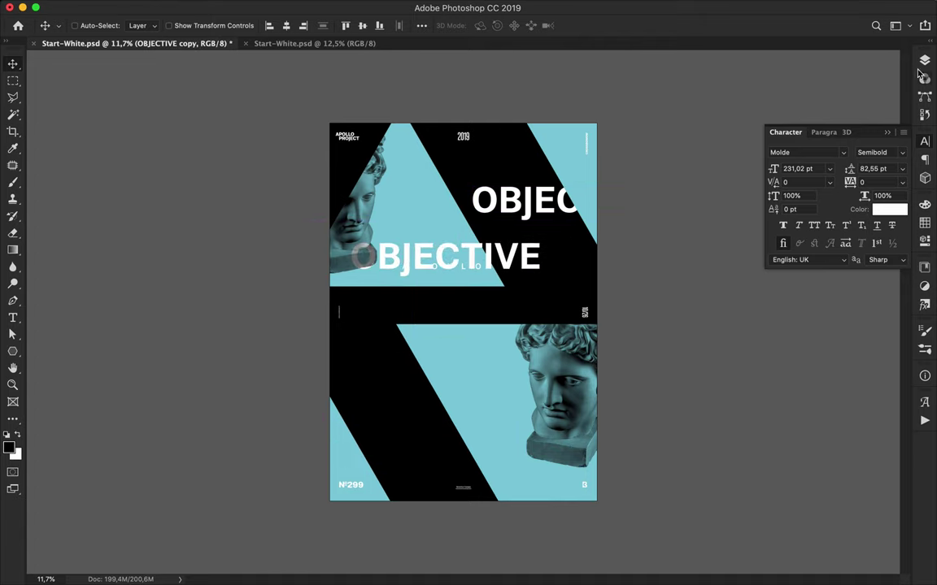
{"action": "left_click", "coordinate": [925, 59]}
{"action": "left_click_drag", "start_coordinate": [769, 282], "coordinate": [825, 378]}
{"action": "left_click_drag", "start_coordinate": [533, 265], "coordinate": [576, 215]}
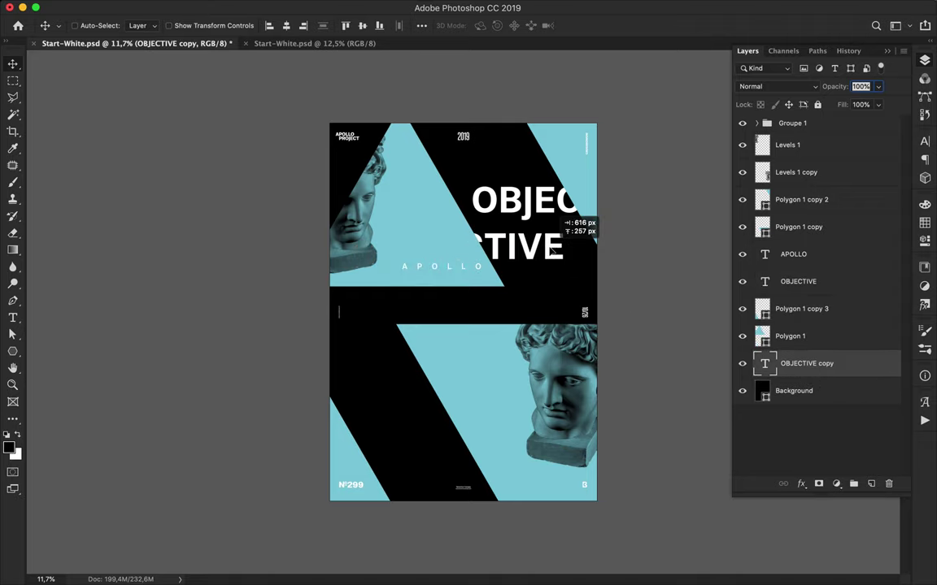
{"action": "left_click_drag", "start_coordinate": [575, 215], "coordinate": [577, 216]}
Duplicate APOLLO into the lower triangle, retype it as 365 and align both texts
{"action": "left_click_drag", "start_coordinate": [446, 267], "coordinate": [446, 335], "text": "alt"}
{"action": "left_click_drag", "start_coordinate": [817, 259], "coordinate": [811, 186]}
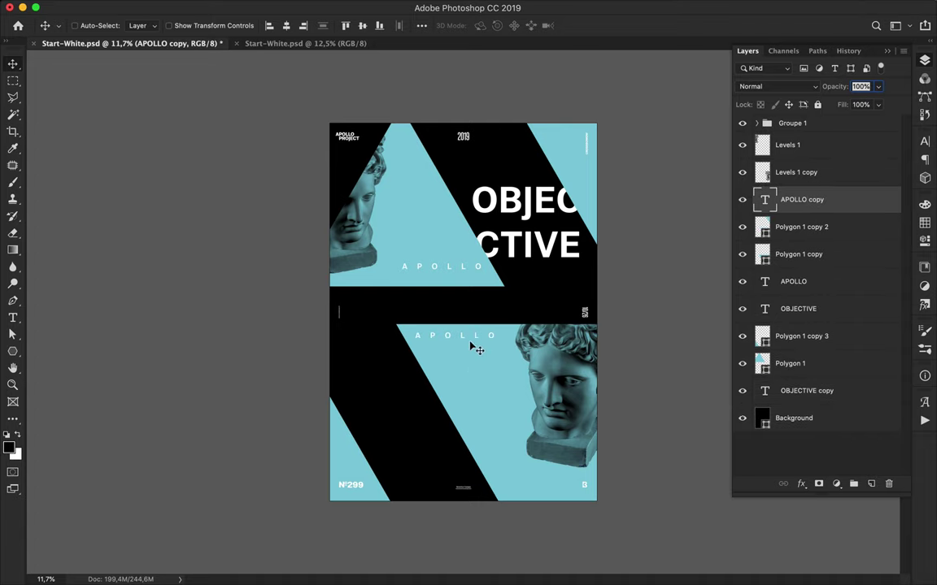
{"action": "double_click", "coordinate": [445, 335]}
{"action": "type", "text": "385"}
{"action": "key", "text": "ctrl+Return"}
{"action": "key", "text": "v"}
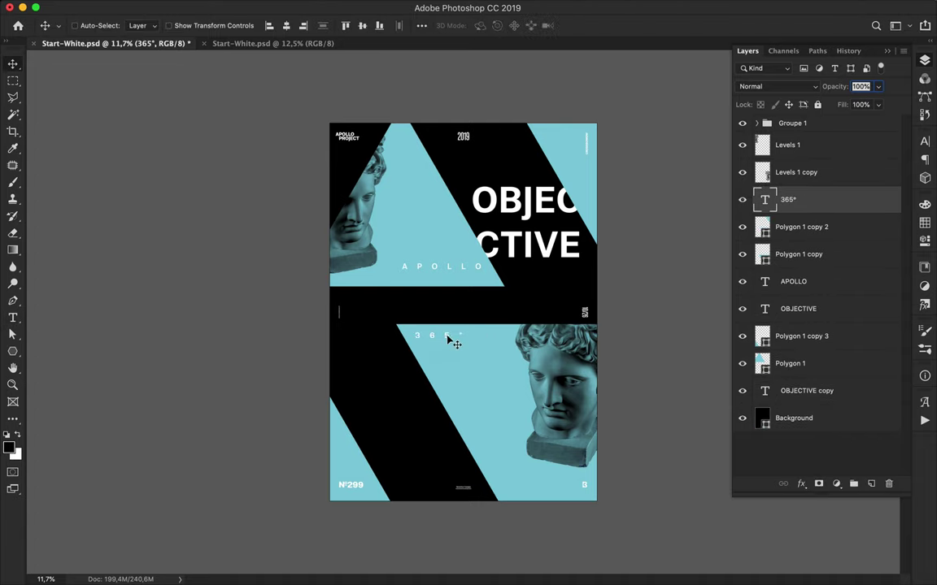
{"action": "left_click_drag", "start_coordinate": [448, 270], "coordinate": [448, 278], "text": "ctrl"}
{"action": "left_click_drag", "start_coordinate": [455, 338], "coordinate": [451, 334], "text": "ctrl"}
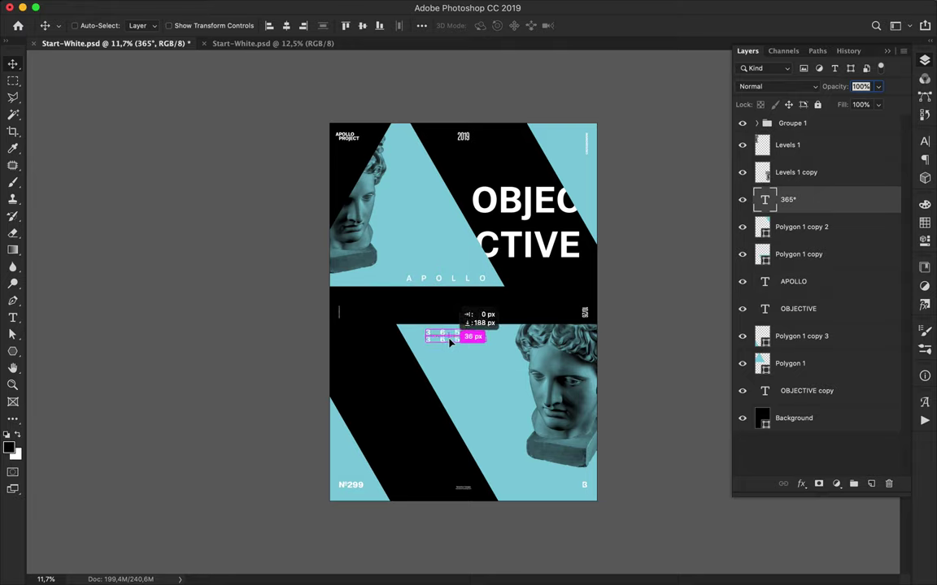
Set the 365 copy's text colour to black #000000
{"action": "key", "text": "t"}
{"action": "left_click", "coordinate": [529, 26]}
{"action": "type", "text": "000000"}
{"action": "key", "text": "Return"}
{"action": "key", "text": "v"}
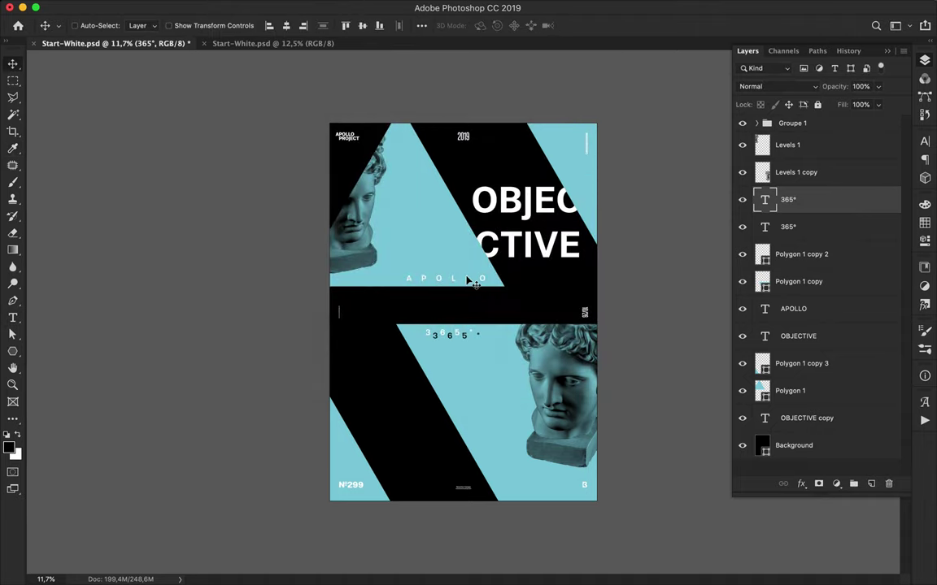
Create an offset black #000000 APOLLO copy, then another APOLLO duplicate for recolouring
{"action": "left_click", "coordinate": [470, 281], "text": "ctrl"}
{"action": "left_click_drag", "start_coordinate": [470, 280], "coordinate": [464, 279], "text": "alt"}
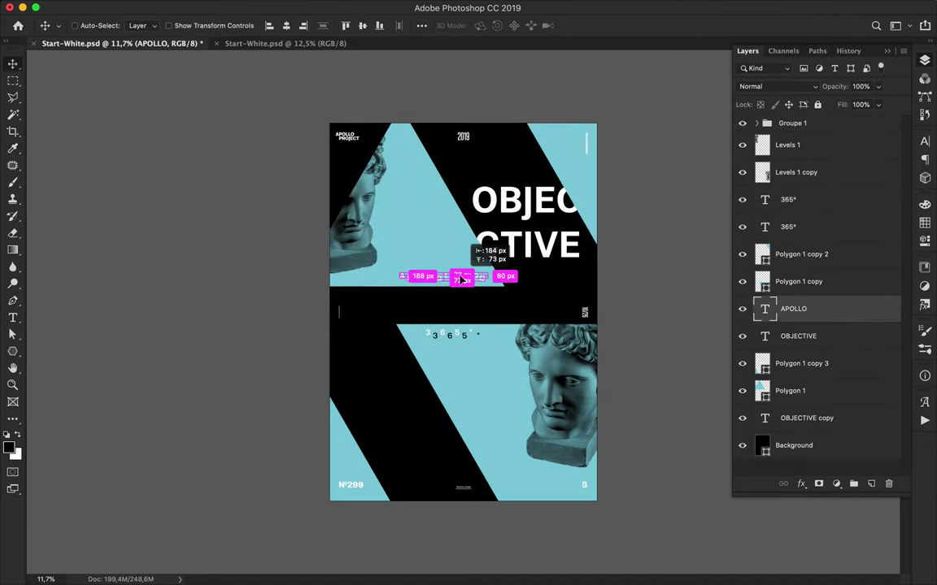
{"action": "key", "text": "t"}
{"action": "left_click", "coordinate": [529, 25]}
{"action": "type", "text": "000000"}
{"action": "left_click", "coordinate": [643, 154]}
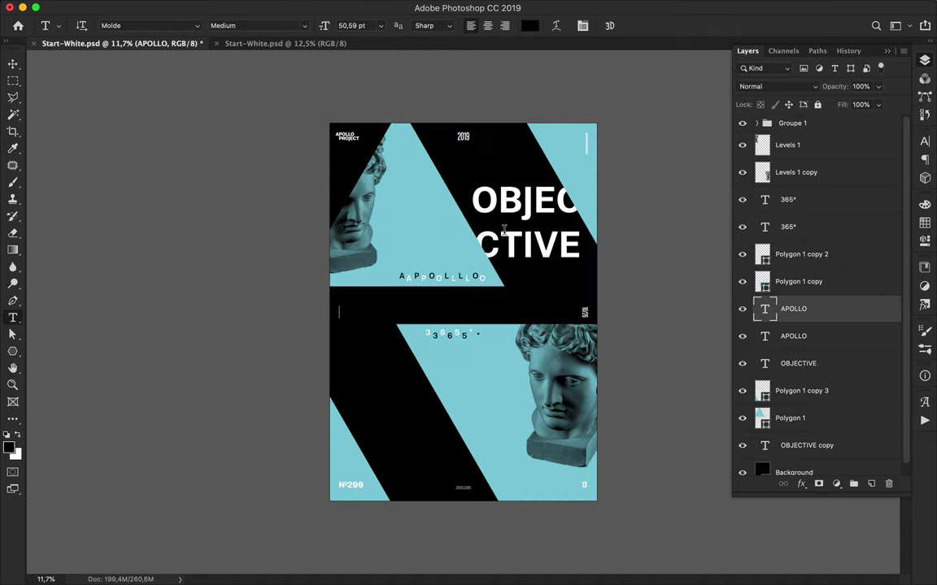
{"action": "key", "text": "v"}
{"action": "left_click_drag", "start_coordinate": [441, 282], "coordinate": [443, 272], "text": "alt"}
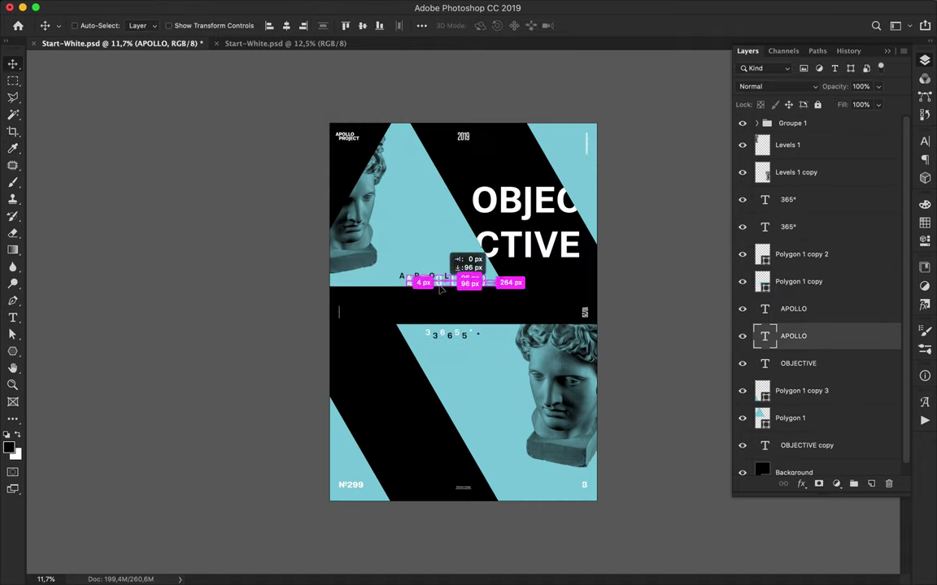
{"action": "key", "text": "t"}
{"action": "left_click", "coordinate": [527, 27]}
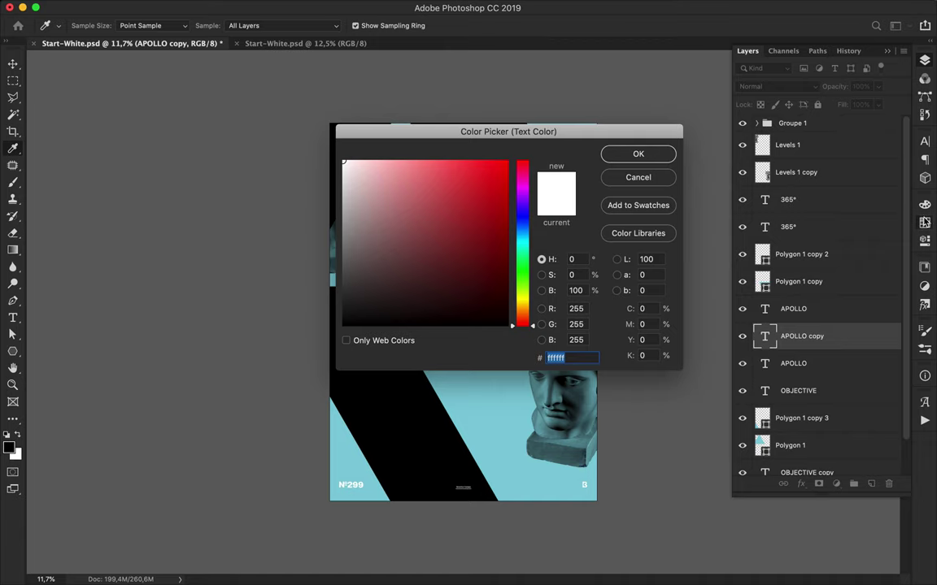
Colour the APOLLO copy poster cyan from Swatches and offset it from the original
{"action": "left_click", "coordinate": [924, 221]}
{"action": "left_click", "coordinate": [834, 203]}
{"action": "left_click", "coordinate": [638, 154]}
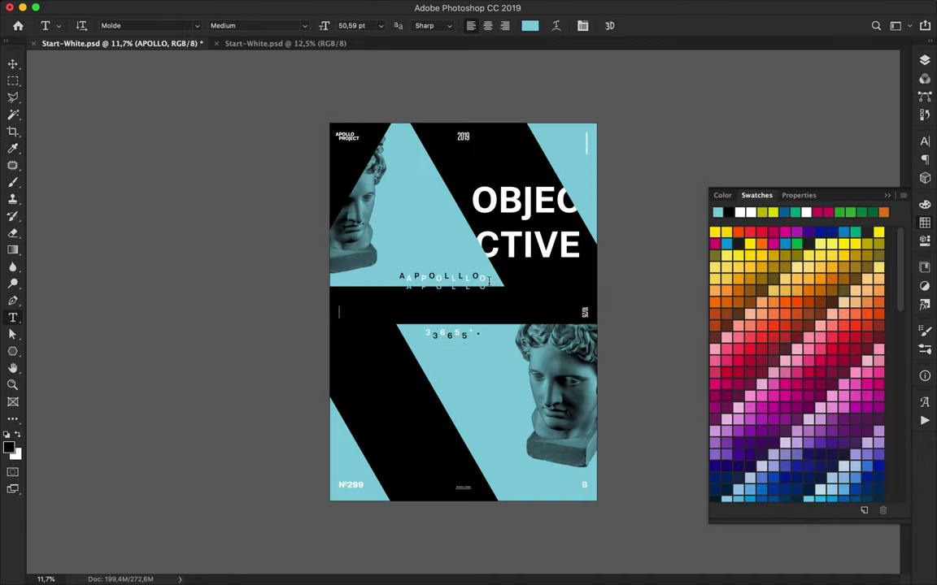
{"action": "key", "text": "v"}
{"action": "left_click_drag", "start_coordinate": [457, 290], "coordinate": [461, 332]}
Retype the cyan copy as 365 and place it just above the lower numbers
{"action": "double_click", "coordinate": [443, 317]}
{"action": "type", "text": "365"}
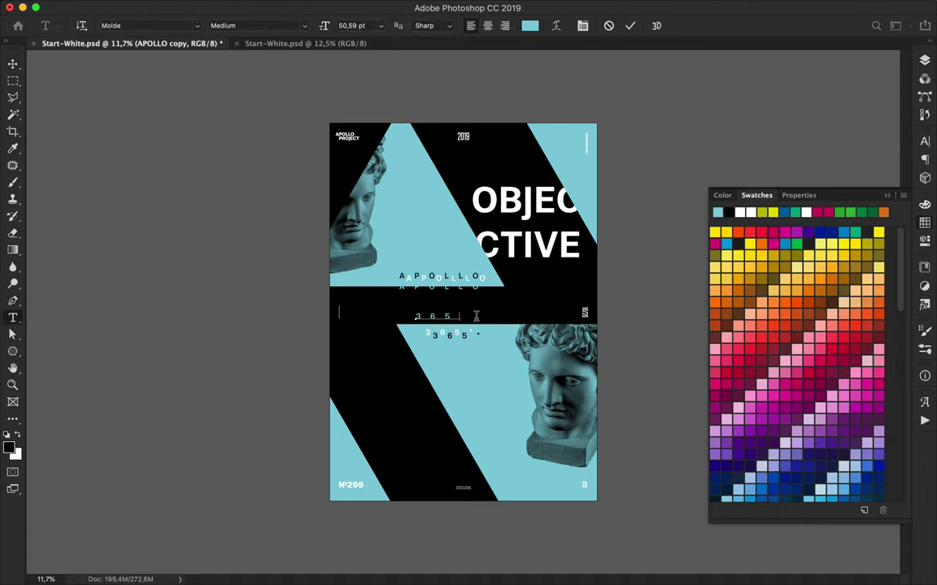
{"action": "left_click", "coordinate": [12, 63]}
{"action": "left_click_drag", "start_coordinate": [454, 332], "coordinate": [460, 325]}
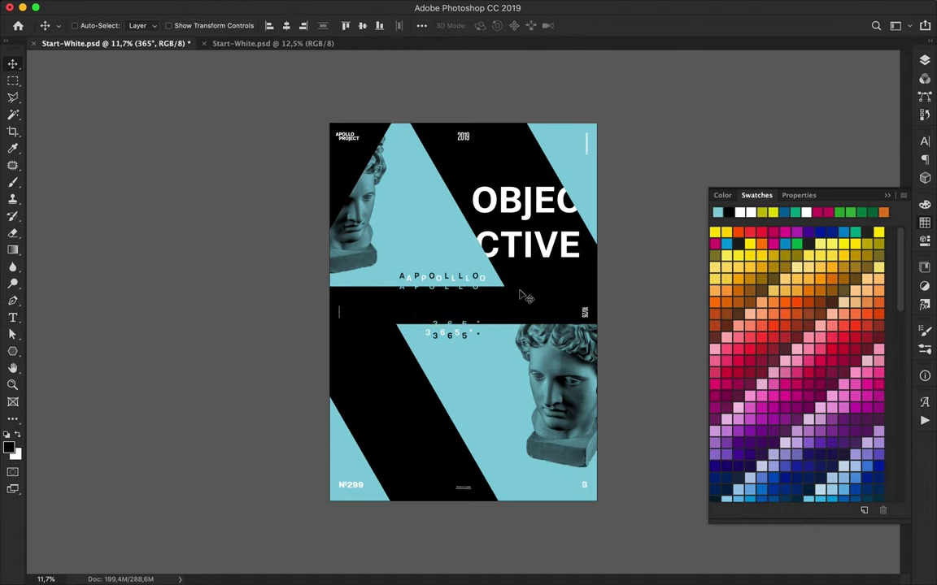
Nudge the lower cyan triangle, hide the swatches panel and show the Layers panel
{"action": "left_click", "coordinate": [498, 462], "text": "super"}
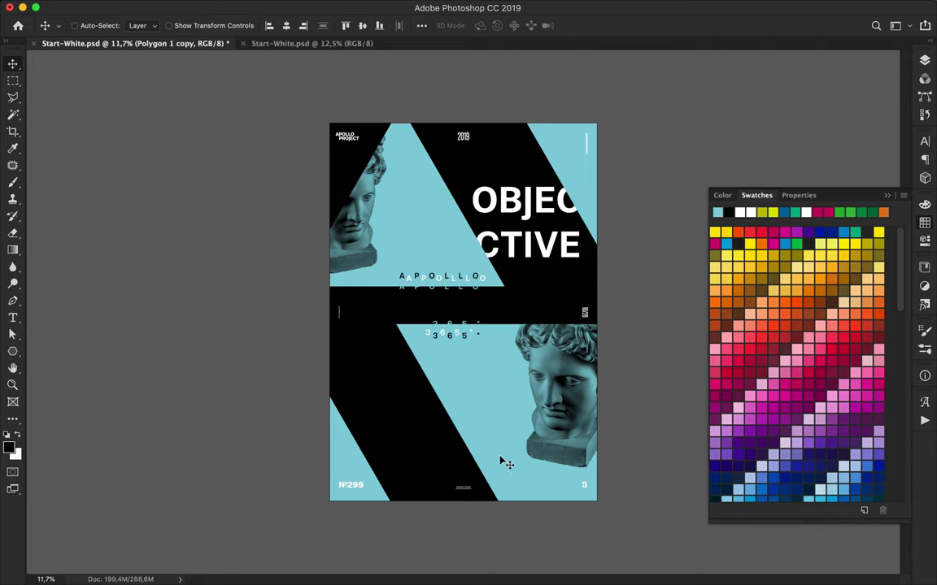
{"action": "left_click_drag", "start_coordinate": [437, 415], "coordinate": [480, 412]}
{"action": "key", "text": "u"}
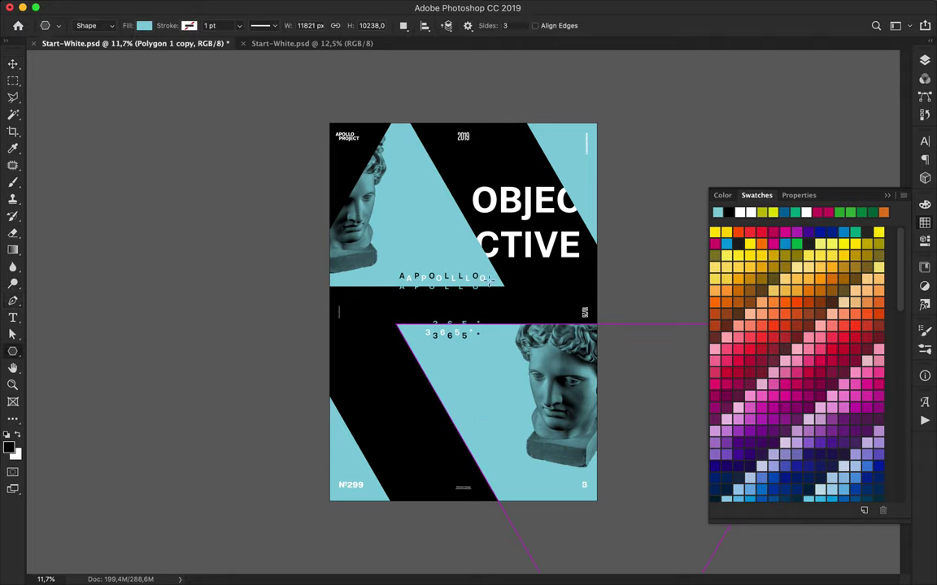
{"action": "left_click", "coordinate": [887, 197]}
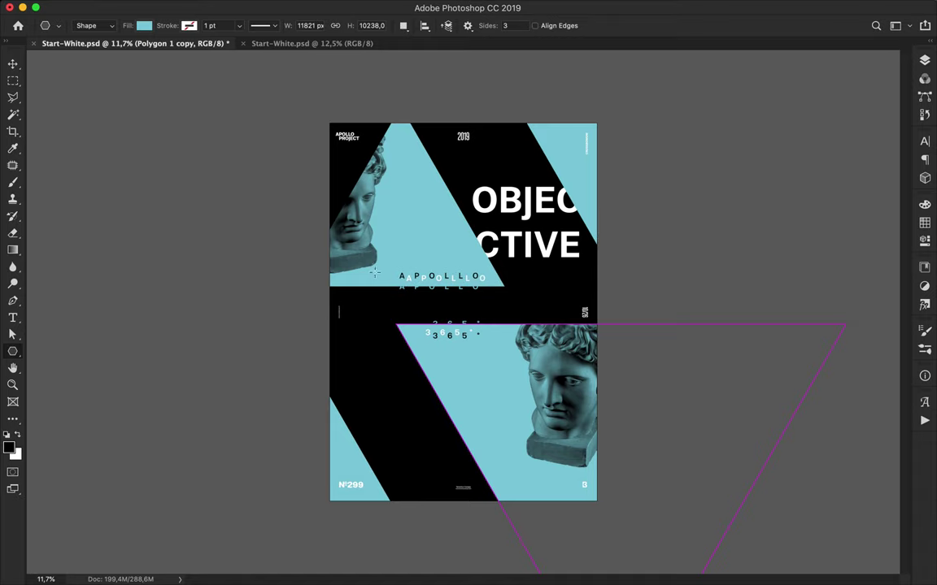
{"action": "left_click", "coordinate": [925, 60]}
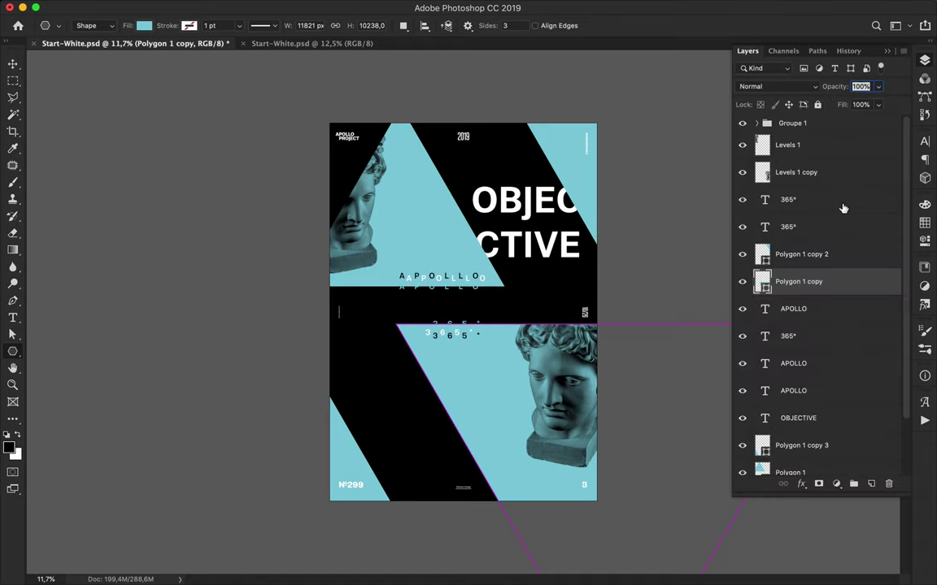
Draw a large unfilled circle with a thin black outline across the left half
{"action": "left_click", "coordinate": [843, 208]}
{"action": "right_click", "coordinate": [12, 351]}
{"action": "left_click", "coordinate": [60, 376]}
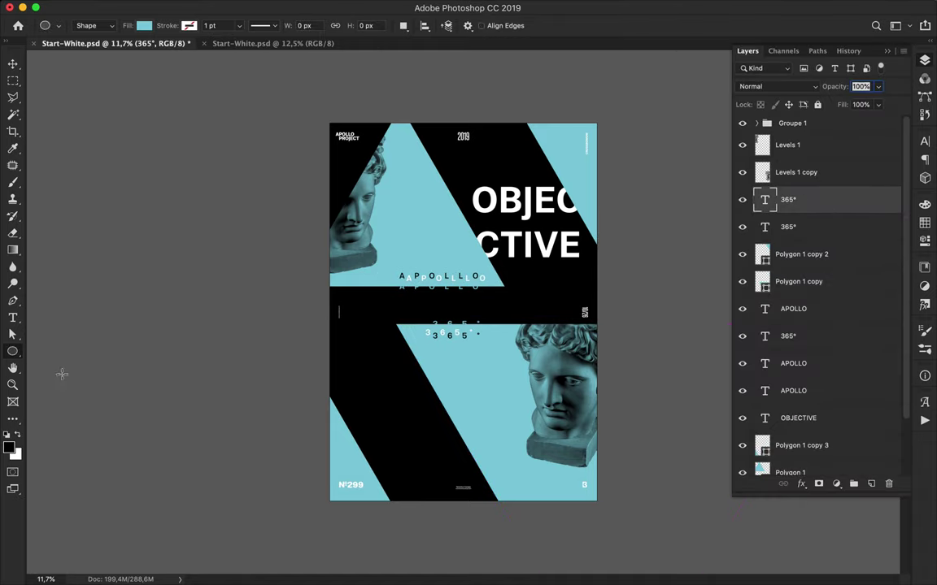
{"action": "left_click", "coordinate": [143, 25]}
{"action": "left_click", "coordinate": [189, 25]}
{"action": "left_click", "coordinate": [133, 94]}
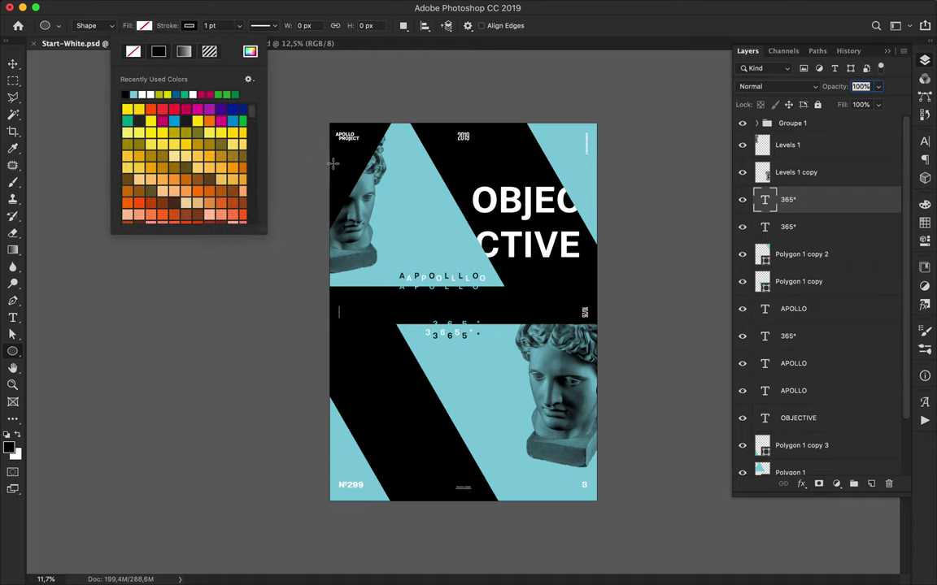
{"action": "left_click_drag", "start_coordinate": [410, 292], "coordinate": [553, 455]}
{"action": "key", "text": "v"}
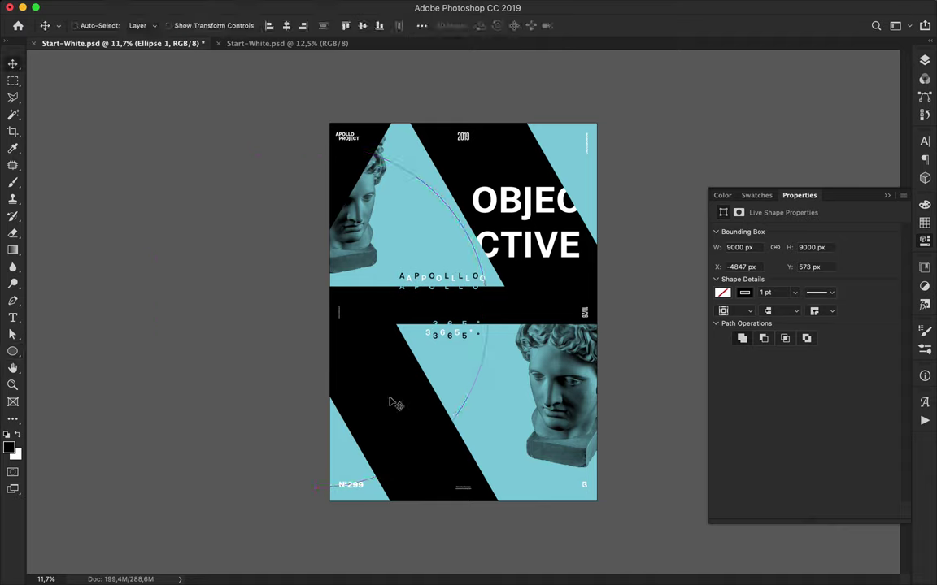
{"action": "left_click_drag", "start_coordinate": [438, 196], "coordinate": [378, 198]}
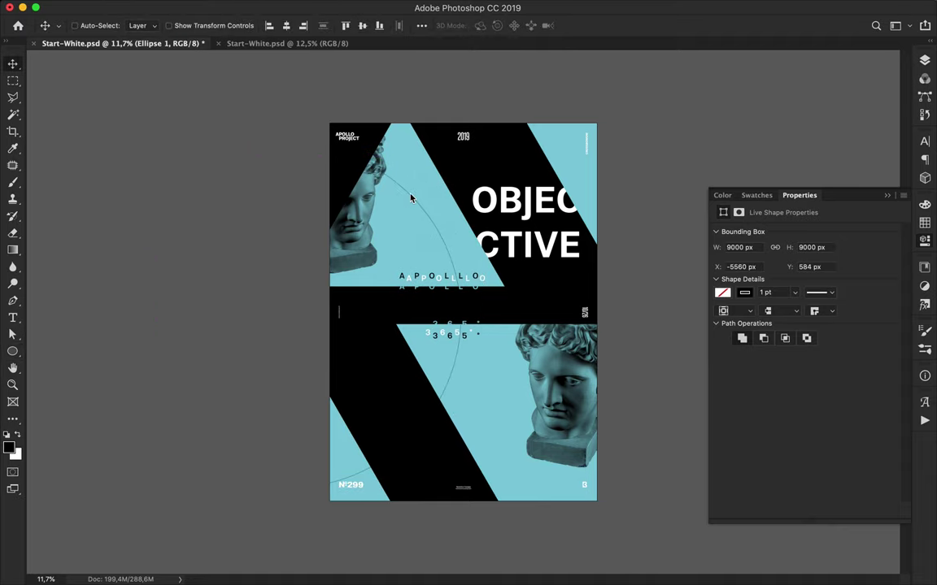
Duplicate the circle, shrink the copy to about a third and ring the lower statue head
{"action": "key", "text": "ctrl+j"}
{"action": "key", "text": "ctrl+t"}
{"action": "left_click_drag", "start_coordinate": [421, 209], "coordinate": [674, 309]}
{"action": "mouse_move", "coordinate": [542, 246]}
{"action": "left_mouse_down"}
{"action": "mouse_move", "coordinate": [553, 351]}
{"action": "mouse_move", "coordinate": [549, 325]}
{"action": "left_mouse_up"}
{"action": "key", "text": "Return"}
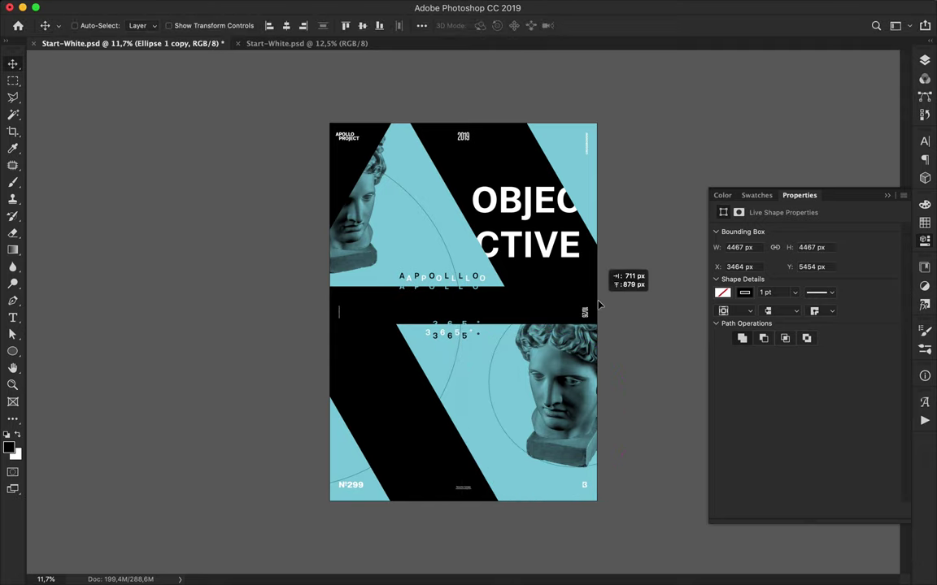
{"action": "left_click_drag", "start_coordinate": [611, 285], "coordinate": [567, 258]}
{"action": "left_click", "coordinate": [543, 246], "text": "ctrl"}
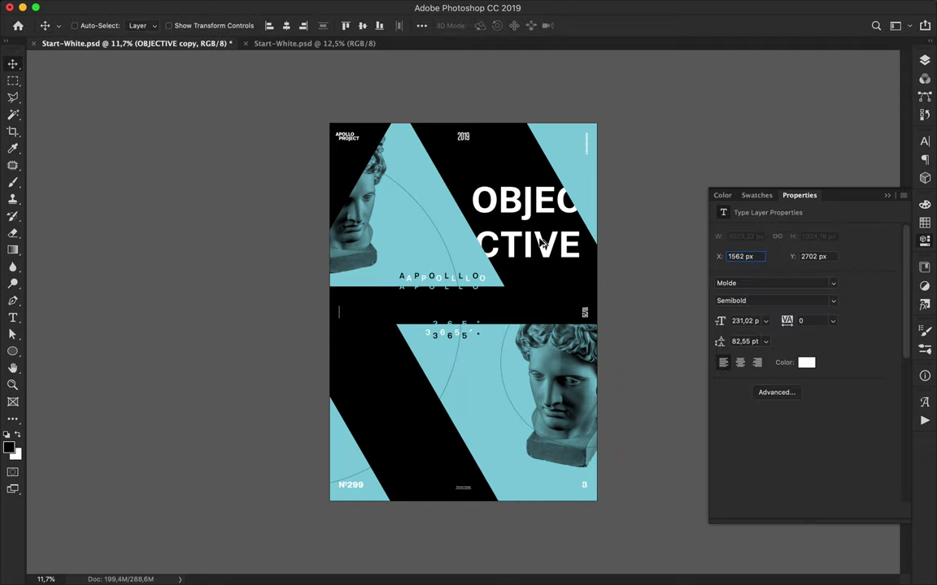
Duplicate OBJECTIVE, raise its layer, retype it as #7 and move it onto the lower face
{"action": "left_click_drag", "start_coordinate": [487, 220], "coordinate": [415, 402]}
{"action": "key", "text": "F7"}
{"action": "scroll", "coordinate": [858, 234], "scroll_direction": "down", "scroll_amount": 5}
{"action": "left_click_drag", "start_coordinate": [797, 403], "coordinate": [794, 207]}
{"action": "double_click", "coordinate": [495, 397]}
{"action": "type", "text": "#7"}
{"action": "key", "text": "Escape"}
{"action": "mouse_move", "coordinate": [495, 397]}
{"action": "left_mouse_down"}
{"action": "mouse_move", "coordinate": [549, 387]}
{"action": "mouse_move", "coordinate": [550, 373]}
{"action": "left_mouse_up"}
Set the shape tool to a white fill with no stroke
{"action": "key", "text": "m"}
{"action": "key", "text": "u"}
{"action": "left_click", "coordinate": [189, 25]}
{"action": "left_click", "coordinate": [130, 52]}
{"action": "left_click", "coordinate": [144, 25]}
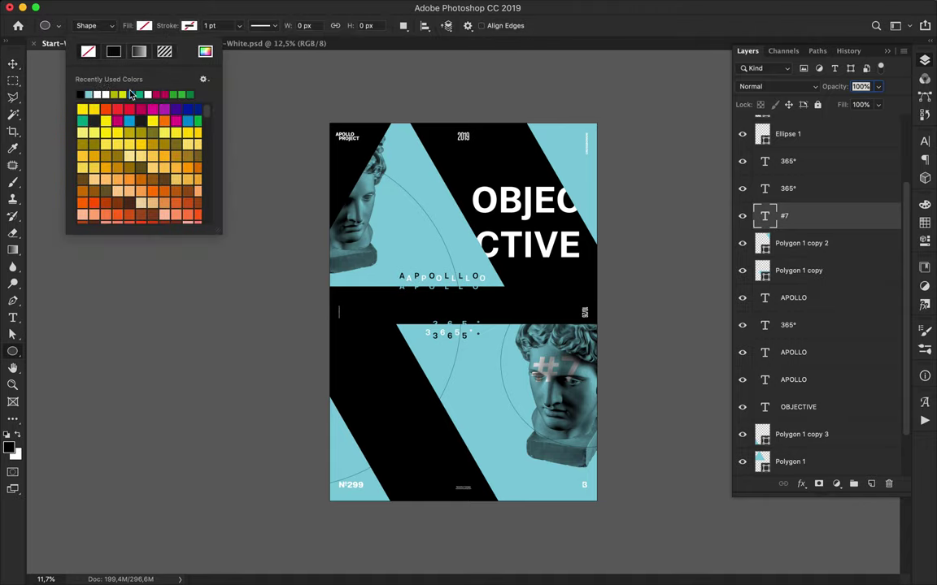
{"action": "left_click", "coordinate": [410, 368]}
{"action": "left_click", "coordinate": [409, 367]}
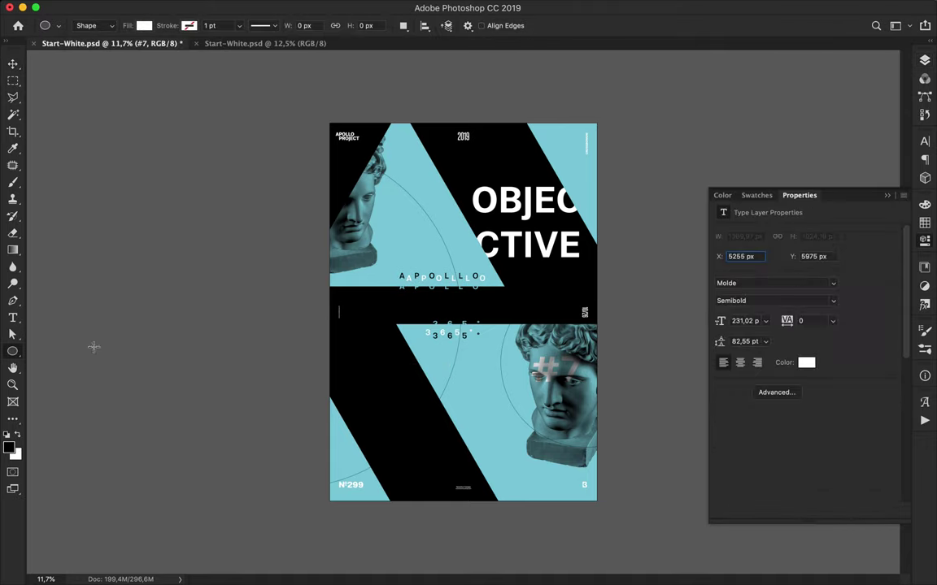
Draw a thin white horizontal bar across the middle and a tall white vertical bar on the left
{"action": "left_click_drag", "start_coordinate": [365, 352], "coordinate": [516, 356]}
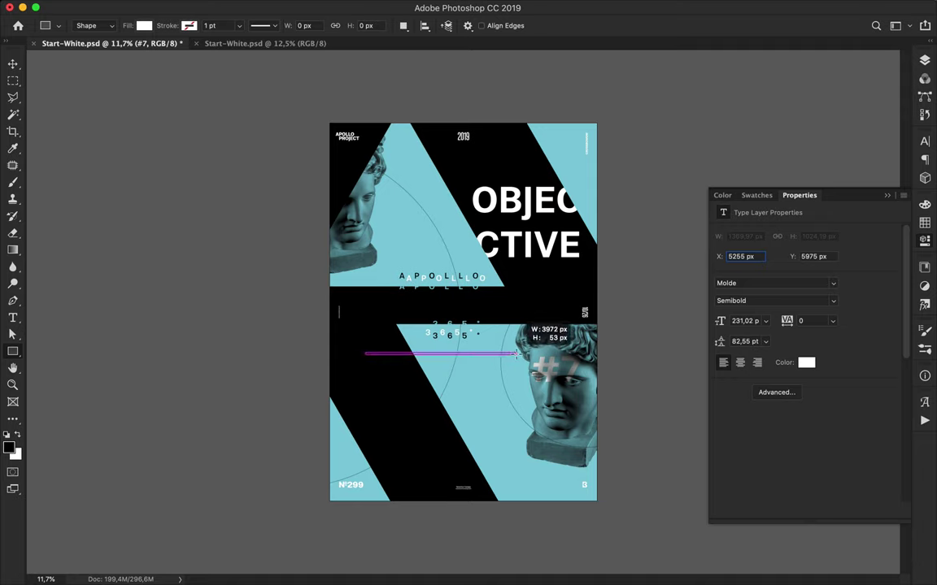
{"action": "key", "text": "v"}
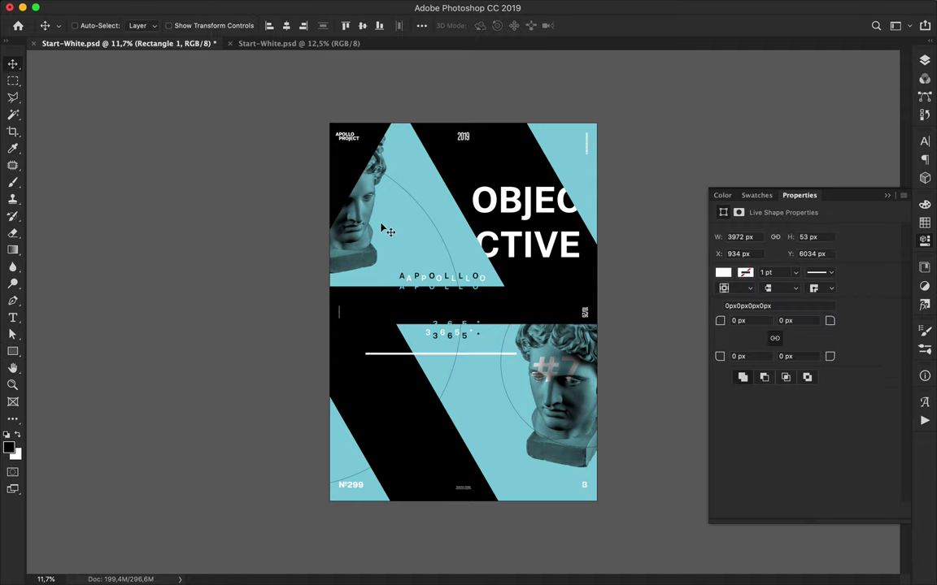
{"action": "key", "text": "u"}
{"action": "mouse_move", "coordinate": [366, 208]}
{"action": "left_mouse_down"}
{"action": "mouse_move", "coordinate": [372, 339]}
{"action": "mouse_move", "coordinate": [360, 309]}
{"action": "left_mouse_up"}
{"action": "key", "text": "v"}
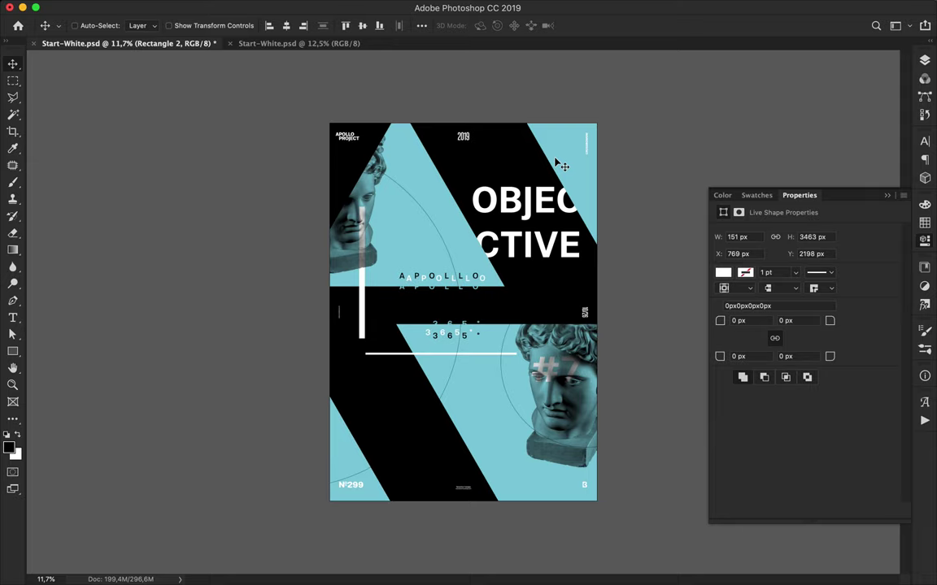
Add an unfilled two-point diagonal line toward the lower statue and reposition its upper end
{"action": "key", "text": "p"}
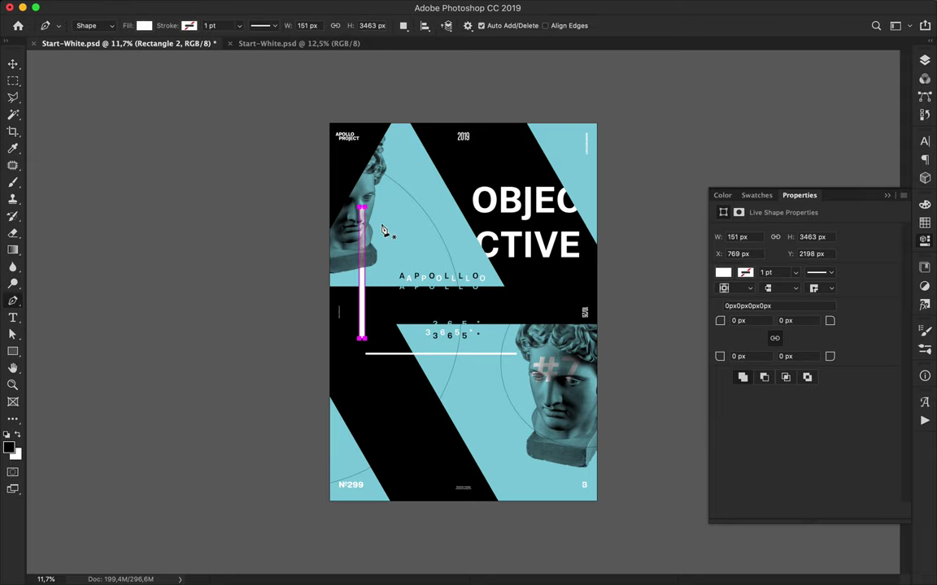
{"action": "left_click", "coordinate": [371, 213]}
{"action": "left_click", "coordinate": [551, 411]}
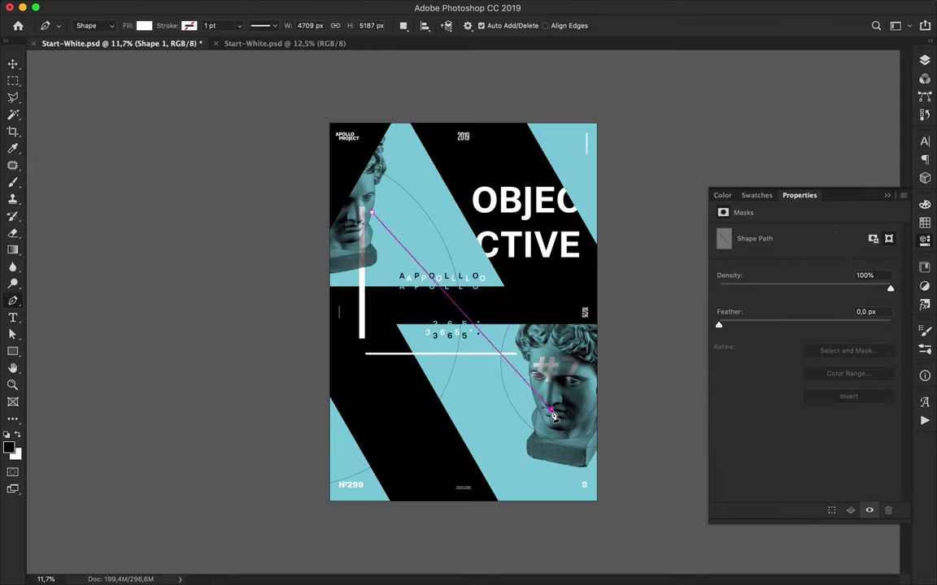
{"action": "left_click", "coordinate": [144, 26]}
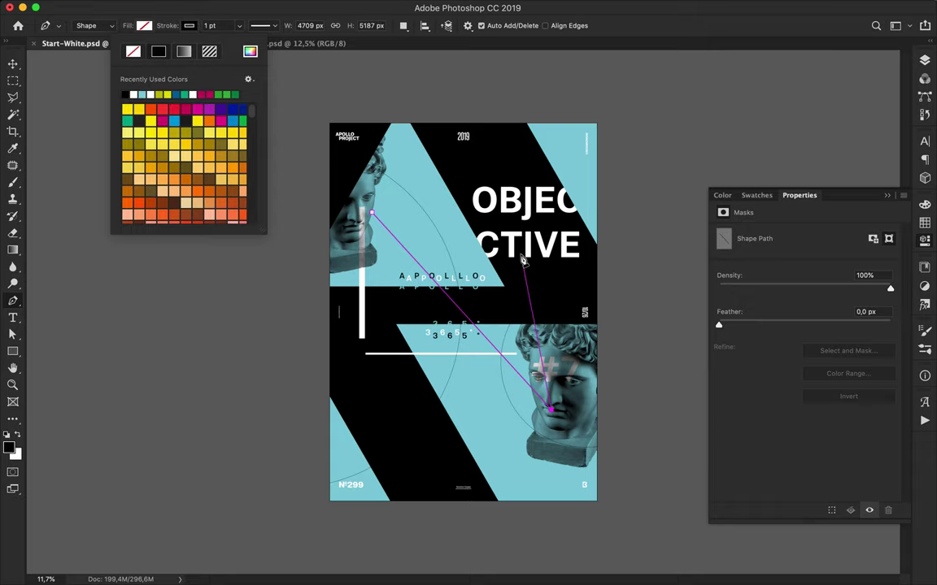
{"action": "key", "text": "Escape"}
{"action": "key", "text": "a"}
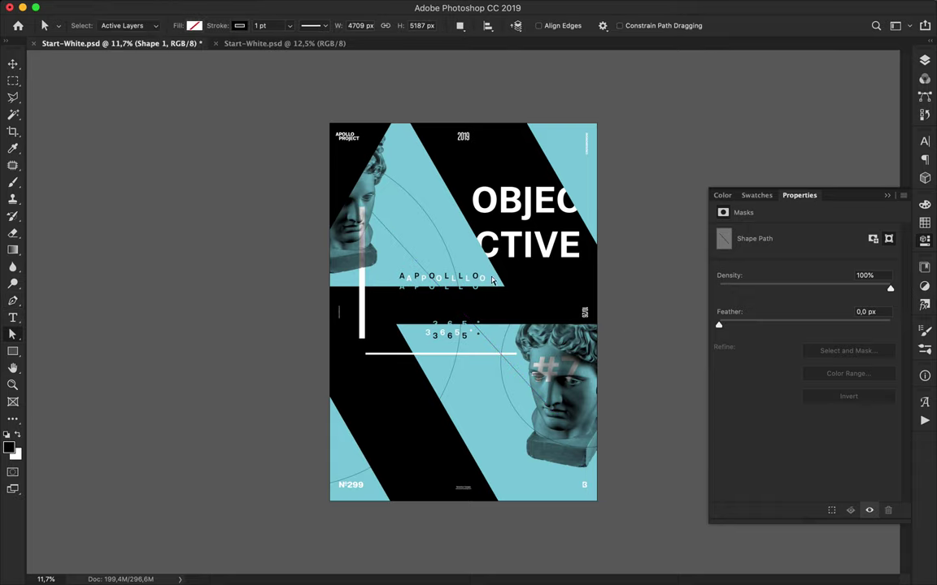
{"action": "left_click_drag", "start_coordinate": [371, 213], "coordinate": [349, 326]}
Duplicate the large cyan triangle, shrink the copy to about 30% and move it right
{"action": "key", "text": "v"}
{"action": "left_click", "coordinate": [435, 193], "text": "ctrl"}
{"action": "left_click_drag", "start_coordinate": [435, 194], "coordinate": [485, 379], "text": "alt"}
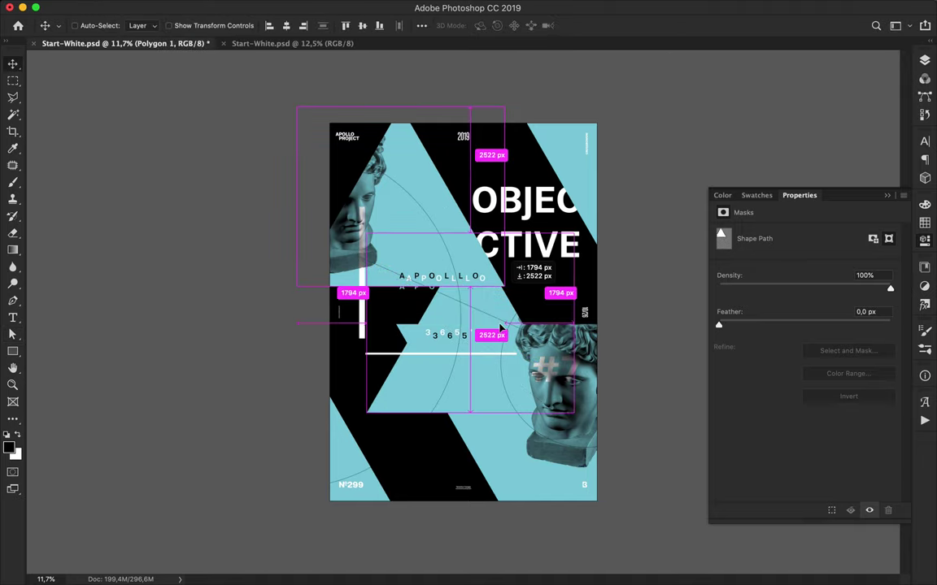
{"action": "key", "text": "ctrl+t"}
{"action": "left_click_drag", "start_coordinate": [428, 439], "coordinate": [456, 312]}
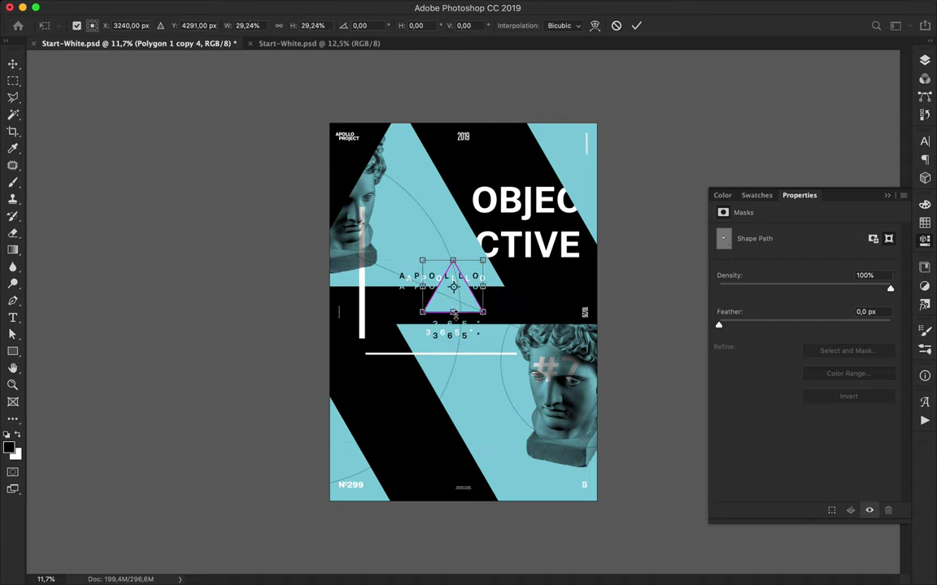
{"action": "key", "text": "Return"}
{"action": "left_click_drag", "start_coordinate": [463, 294], "coordinate": [533, 308]}
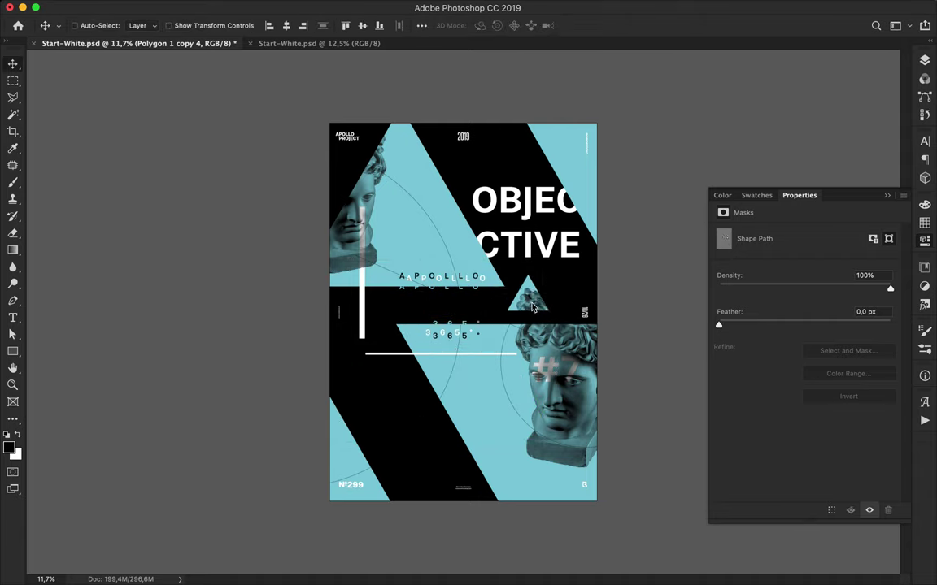
Place a copy of the small triangle near OBJEC and rotate it 90 degrees
{"action": "left_click_drag", "start_coordinate": [527, 293], "coordinate": [431, 209], "text": "alt"}
{"action": "key", "text": "ctrl+t"}
{"action": "left_click_drag", "start_coordinate": [382, 167], "coordinate": [468, 155]}
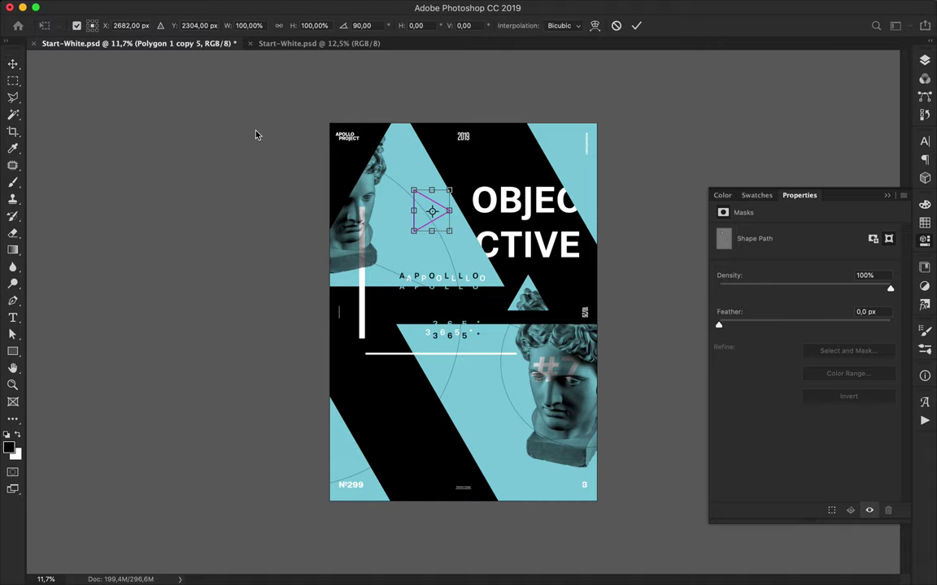
{"action": "key", "text": "Return"}
Fill the rotated triangle with black and shrink it slightly, shifting it up-right
{"action": "key", "text": "u"}
{"action": "left_click", "coordinate": [119, 25]}
{"action": "left_click", "coordinate": [122, 82]}
{"action": "key", "text": "v"}
{"action": "key", "text": "ctrl+t"}
{"action": "mouse_move", "coordinate": [448, 191]}
{"action": "left_mouse_down"}
{"action": "mouse_move", "coordinate": [472, 181]}
{"action": "mouse_move", "coordinate": [450, 216]}
{"action": "left_mouse_up"}
{"action": "key", "text": "Return"}
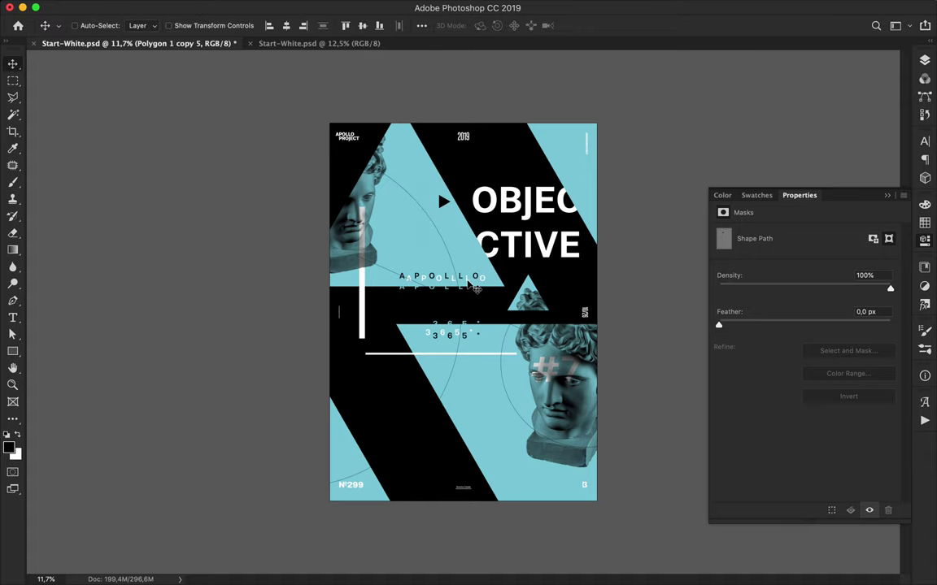
Duplicate the APOLLO text lower down, retype it as L and set its tracking to 0
{"action": "double_click", "coordinate": [472, 279]}
{"action": "key", "text": "Escape"}
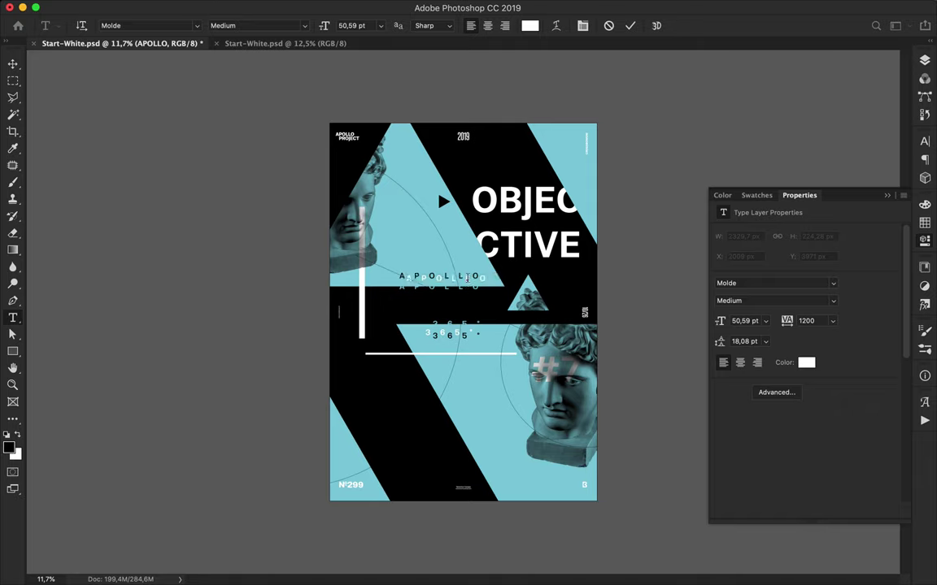
{"action": "key", "text": "v"}
{"action": "left_click_drag", "start_coordinate": [472, 277], "coordinate": [486, 393]}
{"action": "double_click", "coordinate": [436, 384]}
{"action": "type", "text": "L"}
{"action": "key", "text": "Escape"}
{"action": "left_click", "coordinate": [925, 143]}
{"action": "left_click", "coordinate": [891, 182]}
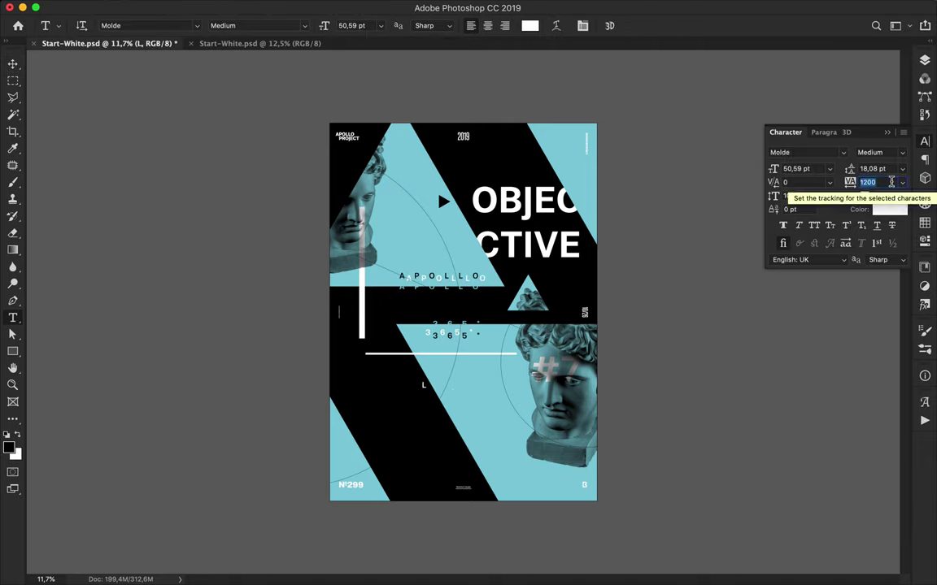
{"action": "type", "text": "0"}
{"action": "key", "text": "Return"}
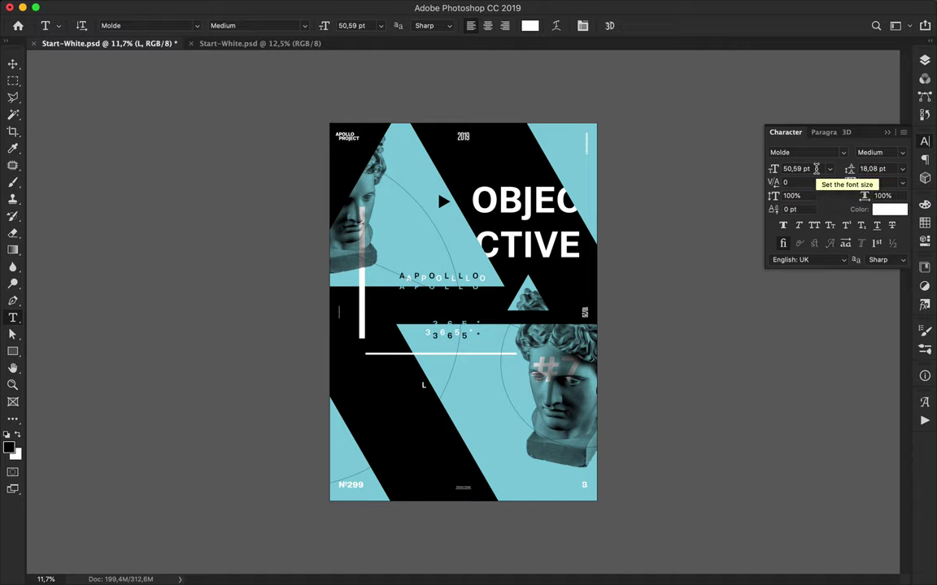
{"action": "key", "text": "v"}
Scatter L copies near the small triangle, lower on the poster and near the top, reordering a layer
{"action": "left_click_drag", "start_coordinate": [424, 387], "coordinate": [507, 315]}
{"action": "mouse_move", "coordinate": [491, 309]}
{"action": "left_mouse_down"}
{"action": "mouse_move", "coordinate": [543, 294]}
{"action": "mouse_move", "coordinate": [497, 308]}
{"action": "left_mouse_up"}
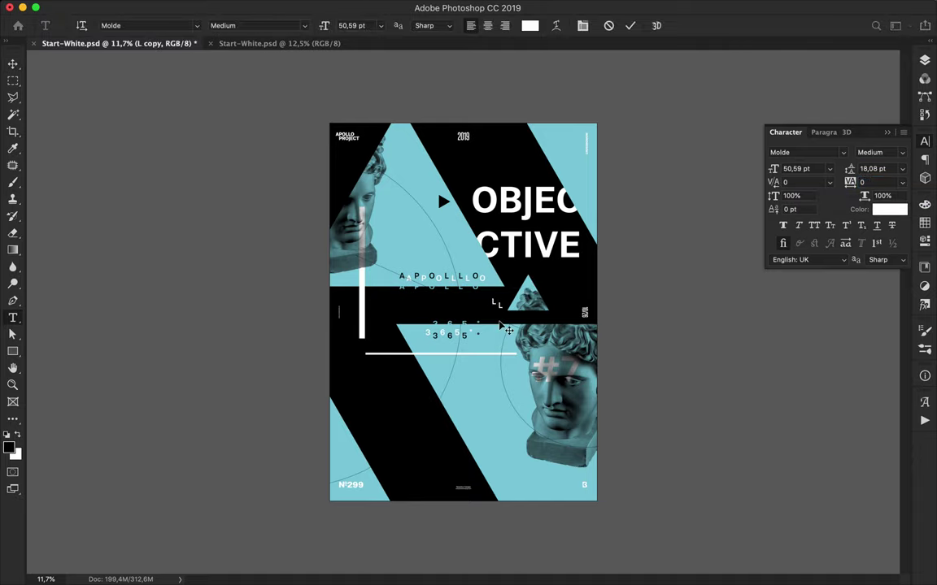
{"action": "key", "text": "t"}
{"action": "key", "text": "v"}
{"action": "left_click_drag", "start_coordinate": [498, 306], "coordinate": [424, 411]}
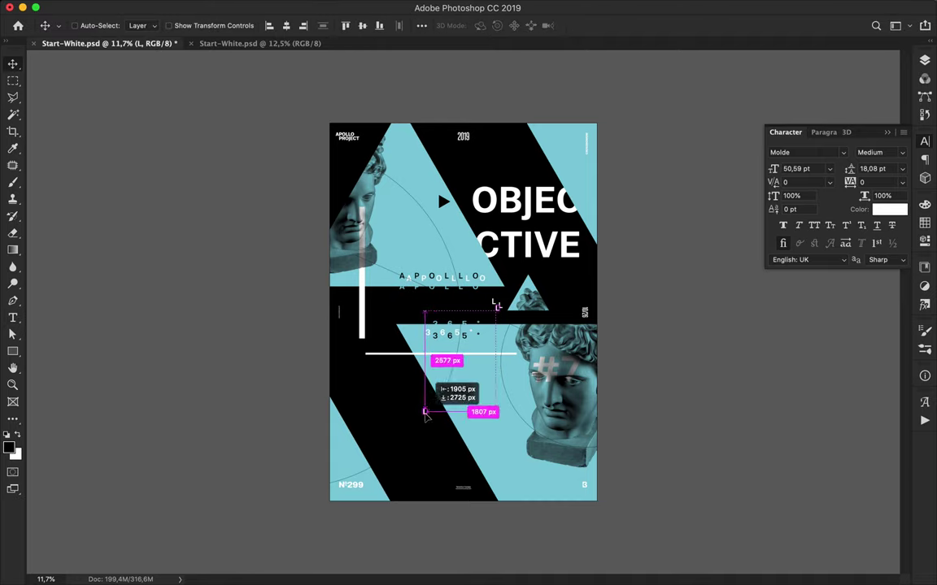
{"action": "left_click_drag", "start_coordinate": [496, 309], "coordinate": [344, 302]}
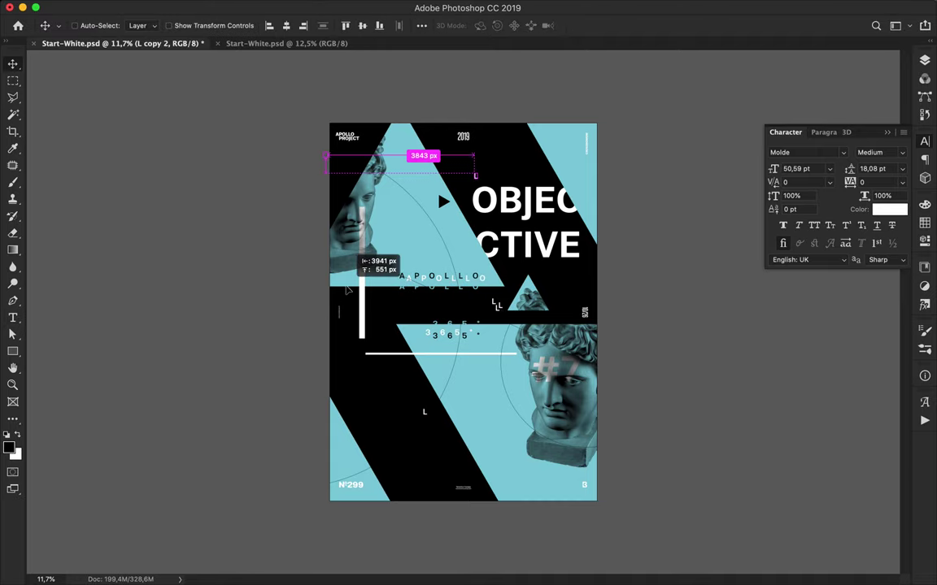
{"action": "left_click", "coordinate": [924, 60]}
{"action": "left_click_drag", "start_coordinate": [813, 512], "coordinate": [837, 203]}
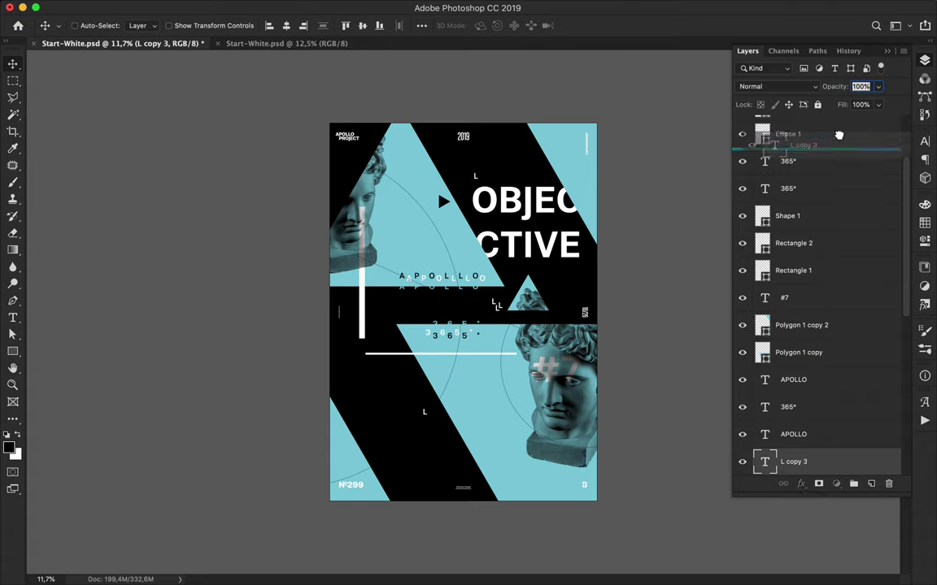
Scatter more L copies across the poster, reorder them in the layer stack and duplicate the cluster
{"action": "mouse_move", "coordinate": [382, 302]}
{"action": "left_mouse_down"}
{"action": "mouse_move", "coordinate": [498, 328]}
{"action": "mouse_move", "coordinate": [506, 299]}
{"action": "mouse_move", "coordinate": [496, 302]}
{"action": "mouse_move", "coordinate": [557, 300]}
{"action": "left_mouse_up"}
{"action": "left_click_drag", "start_coordinate": [835, 186], "coordinate": [813, 137]}
{"action": "mouse_move", "coordinate": [631, 266]}
{"action": "left_mouse_down"}
{"action": "mouse_move", "coordinate": [555, 307]}
{"action": "mouse_move", "coordinate": [480, 313]}
{"action": "mouse_move", "coordinate": [358, 288]}
{"action": "left_mouse_up"}
{"action": "scroll", "coordinate": [481, 311], "scroll_direction": "up", "scroll_amount": 2}
{"action": "mouse_move", "coordinate": [484, 307]}
{"action": "left_mouse_down"}
{"action": "mouse_move", "coordinate": [520, 290]}
{"action": "mouse_move", "coordinate": [484, 307]}
{"action": "mouse_move", "coordinate": [509, 315]}
{"action": "left_mouse_up"}
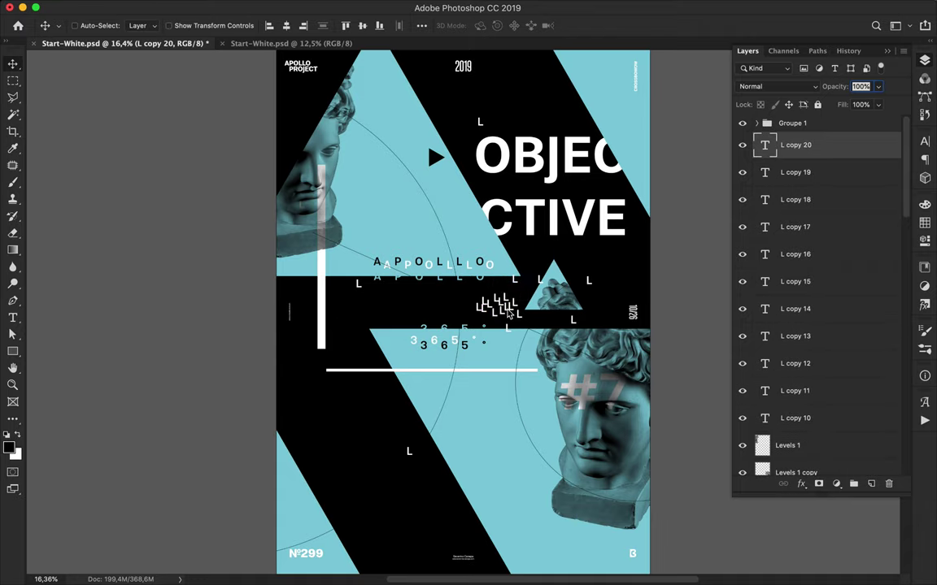
{"action": "left_click", "coordinate": [798, 228]}
{"action": "left_click", "coordinate": [805, 147], "text": "shift"}
{"action": "left_click_drag", "start_coordinate": [492, 305], "coordinate": [513, 306]}
Place an L copy near the top, recolour it black (#000000) and nudge it up-right
{"action": "left_click", "coordinate": [465, 274]}
{"action": "mouse_move", "coordinate": [468, 278]}
{"action": "left_mouse_down"}
{"action": "mouse_move", "coordinate": [469, 235]}
{"action": "mouse_move", "coordinate": [423, 213]}
{"action": "left_mouse_up"}
{"action": "key", "text": "t"}
{"action": "left_click", "coordinate": [529, 25]}
{"action": "type", "text": "000000"}
{"action": "key", "text": "Return"}
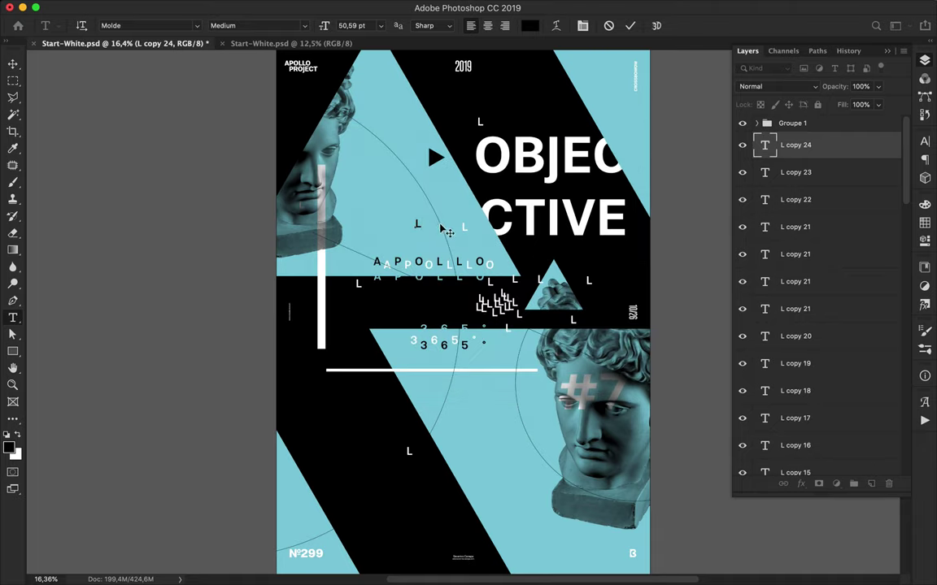
{"action": "key", "text": "ctrl+Return"}
{"action": "left_click_drag", "start_coordinate": [417, 224], "coordinate": [438, 203]}
Add more L copies by the cluster and recolour one to the poster's cyan
{"action": "mouse_move", "coordinate": [511, 352]}
{"action": "left_mouse_down"}
{"action": "mouse_move", "coordinate": [459, 412]}
{"action": "mouse_move", "coordinate": [561, 535]}
{"action": "mouse_move", "coordinate": [282, 536]}
{"action": "left_mouse_up"}
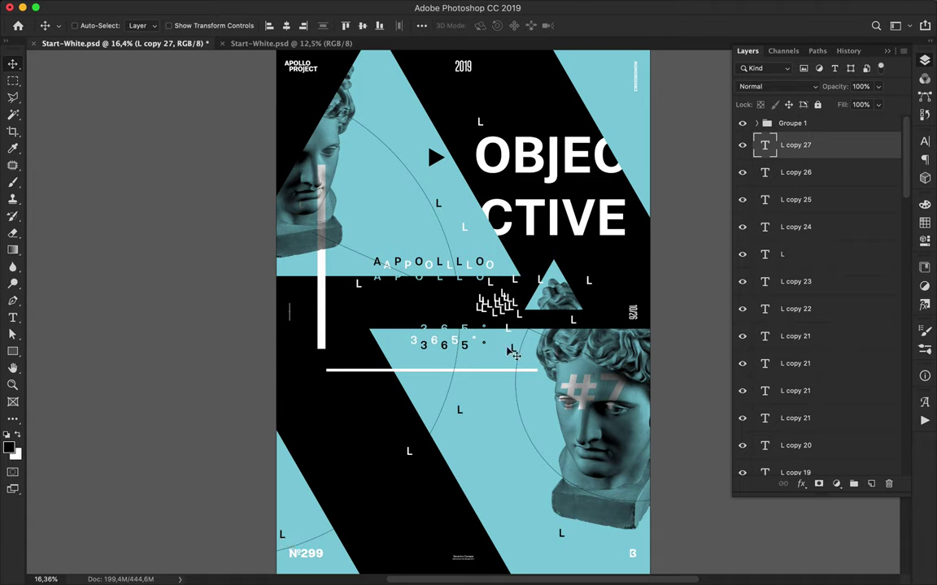
{"action": "left_click_drag", "start_coordinate": [511, 352], "coordinate": [463, 302]}
{"action": "key", "text": "t"}
{"action": "double_click", "coordinate": [463, 301]}
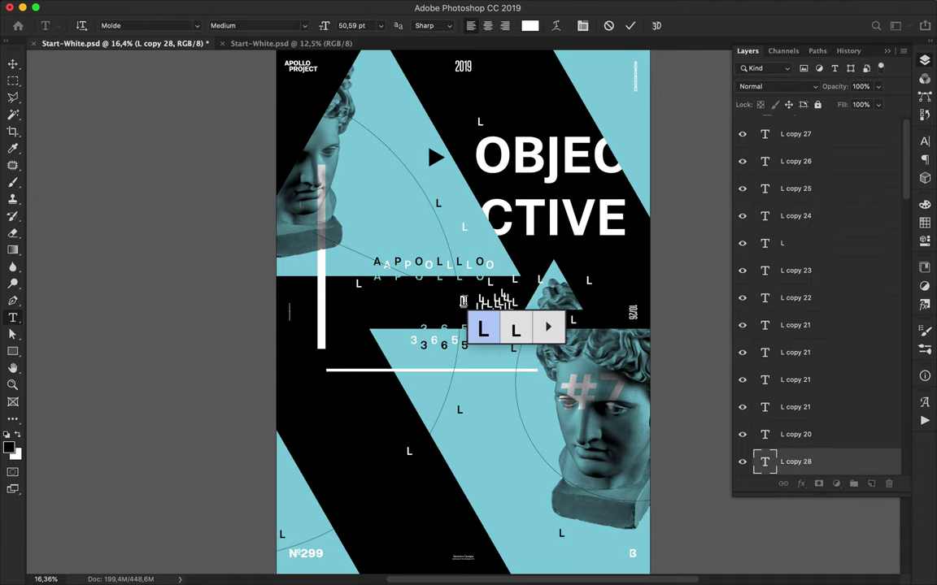
{"action": "left_click", "coordinate": [530, 26]}
{"action": "left_click", "coordinate": [925, 222]}
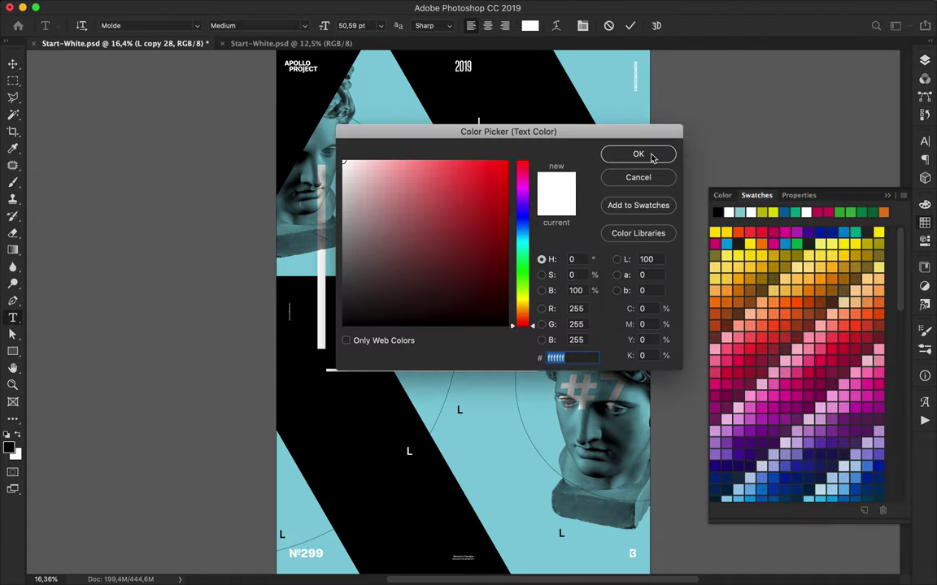
{"action": "left_click", "coordinate": [653, 154]}
{"action": "left_click", "coordinate": [529, 25]}
{"action": "left_click", "coordinate": [643, 114]}
{"action": "key", "text": "Return"}
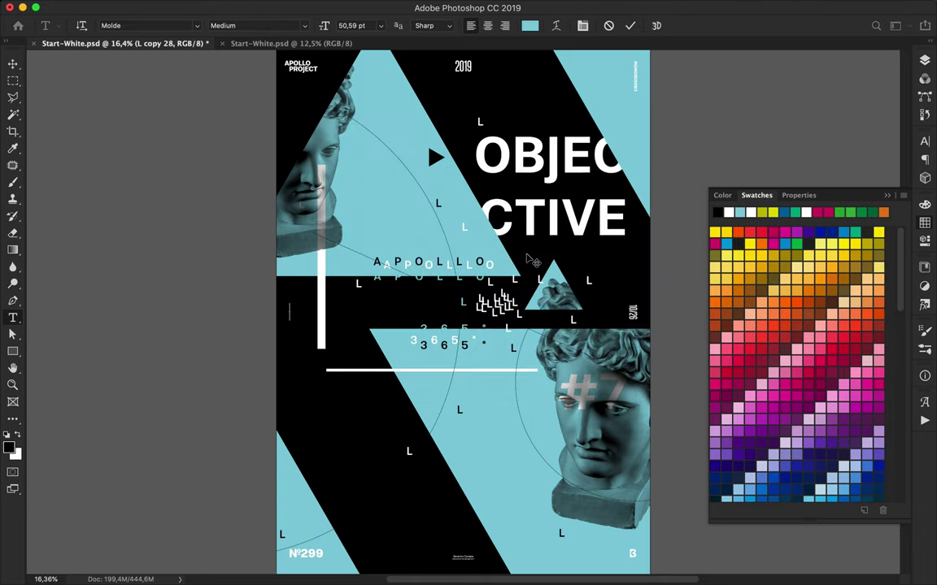
{"action": "key", "text": "Escape"}
{"action": "key", "text": "v"}
Place further L copies beside the cyan L, near the small triangle and by OBJEC
{"action": "left_click_drag", "start_coordinate": [463, 302], "coordinate": [401, 311]}
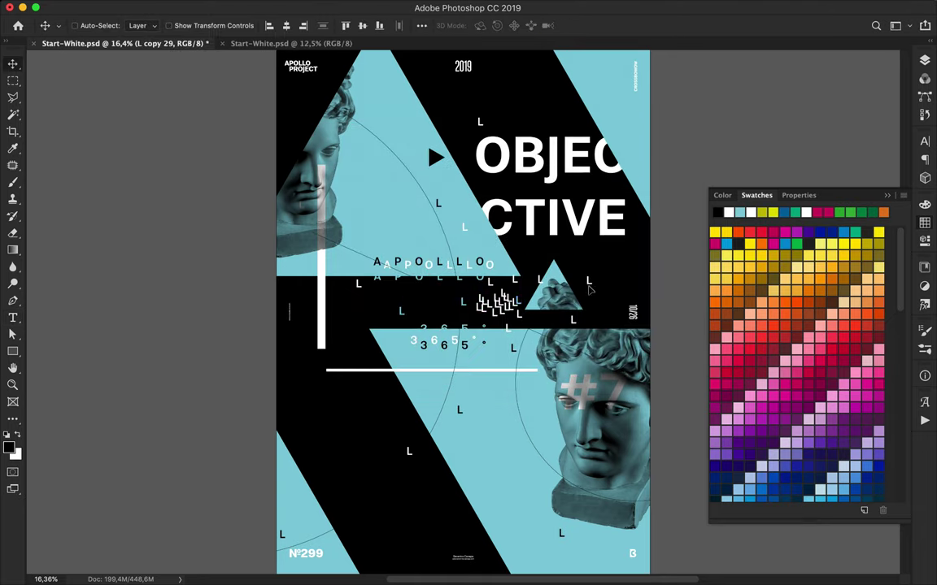
{"action": "left_click_drag", "start_coordinate": [590, 291], "coordinate": [596, 286]}
{"action": "left_click_drag", "start_coordinate": [459, 290], "coordinate": [479, 133]}
{"action": "scroll", "coordinate": [390, 154], "scroll_direction": "down", "scroll_amount": 2}
{"action": "left_click", "coordinate": [435, 166], "text": "super"}
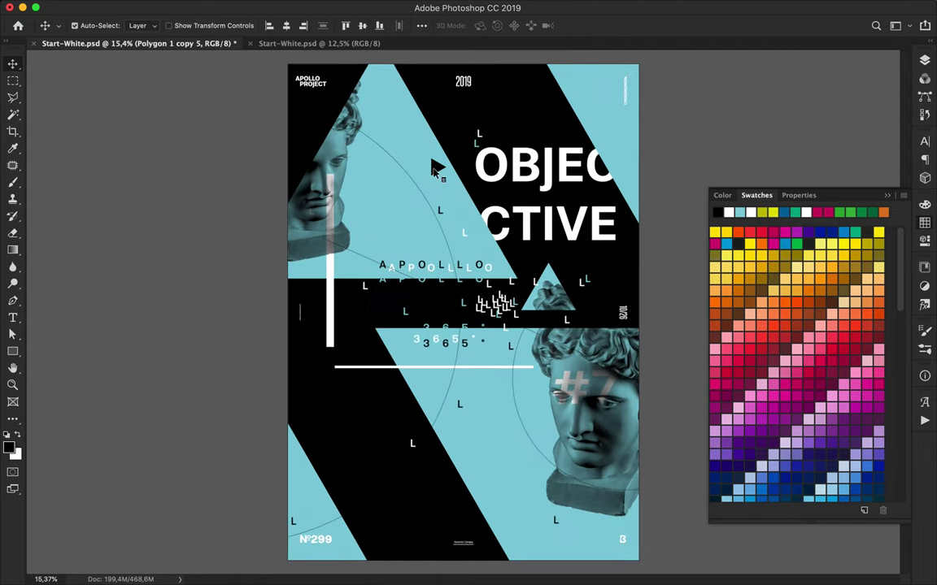
Duplicate the black triangle down-left and position the copy beside the white vertical bar
{"action": "mouse_move", "coordinate": [433, 168]}
{"action": "left_mouse_down"}
{"action": "mouse_move", "coordinate": [315, 284]}
{"action": "mouse_move", "coordinate": [322, 276]}
{"action": "mouse_move", "coordinate": [309, 258]}
{"action": "left_mouse_up"}
{"action": "key", "text": "ctrl+t"}
{"action": "key", "text": "Return"}
{"action": "key", "text": "ctrl+t"}
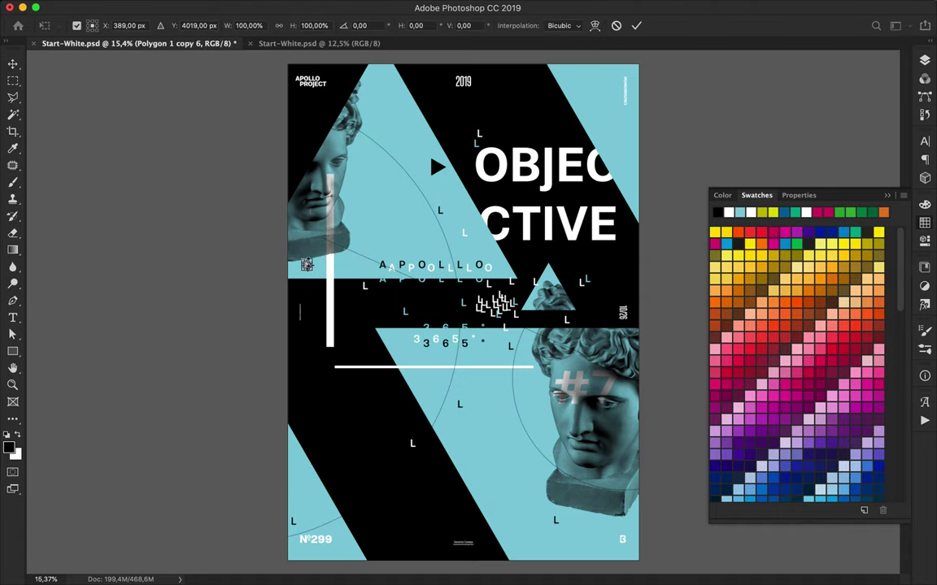
{"action": "key", "text": "Return"}
{"action": "scroll", "coordinate": [297, 281], "scroll_direction": "up", "scroll_amount": 2}
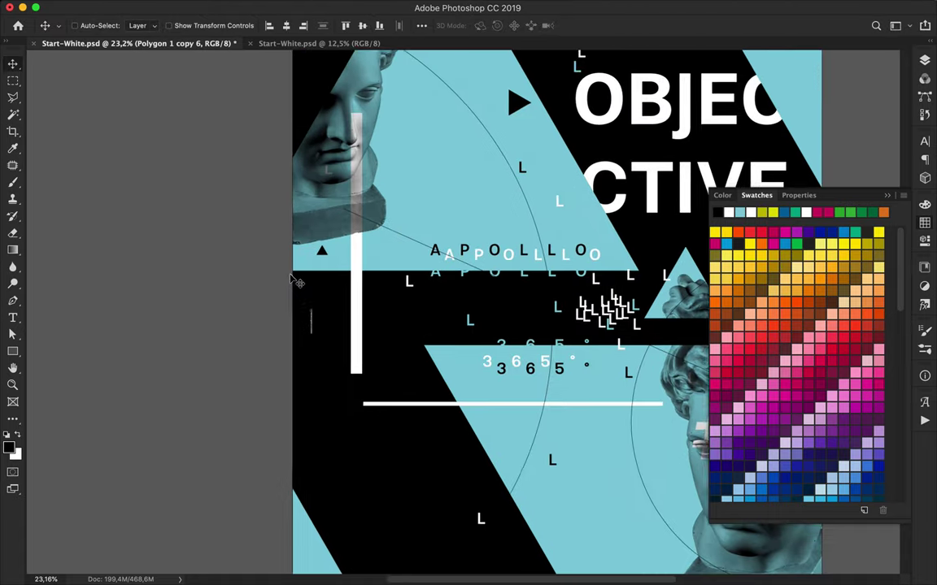
{"action": "mouse_move", "coordinate": [297, 281]}
{"action": "left_mouse_down"}
{"action": "mouse_move", "coordinate": [326, 258]}
{"action": "mouse_move", "coordinate": [367, 256]}
{"action": "mouse_move", "coordinate": [340, 258]}
{"action": "mouse_move", "coordinate": [345, 268]}
{"action": "left_mouse_up"}
Flip the copy to point down, then duplicate the triangle pair to the right
{"action": "key", "text": "ctrl+t"}
{"action": "key", "text": "Return"}
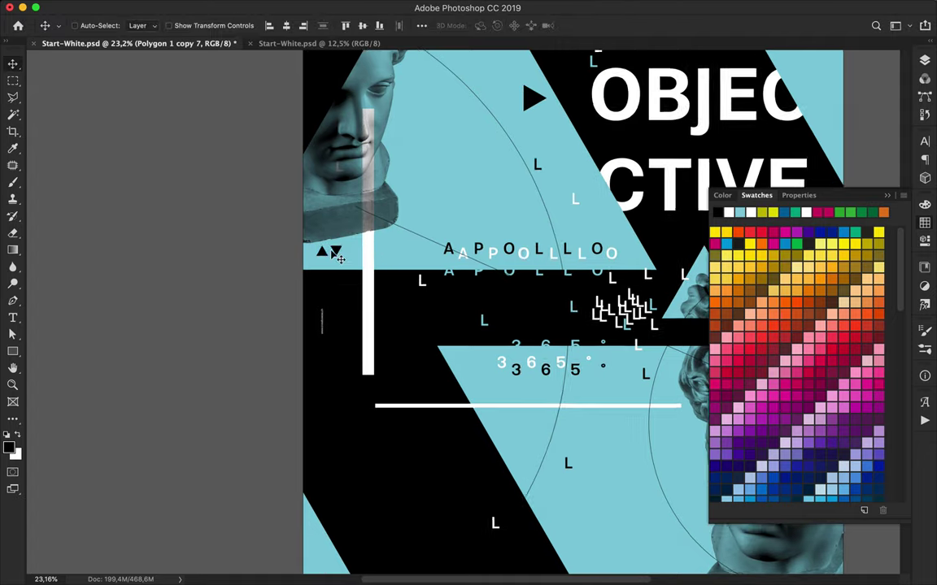
{"action": "key", "text": "ctrl+plus"}
{"action": "left_click", "coordinate": [266, 227], "text": "shift"}
{"action": "left_click_drag", "start_coordinate": [271, 229], "coordinate": [313, 231]}
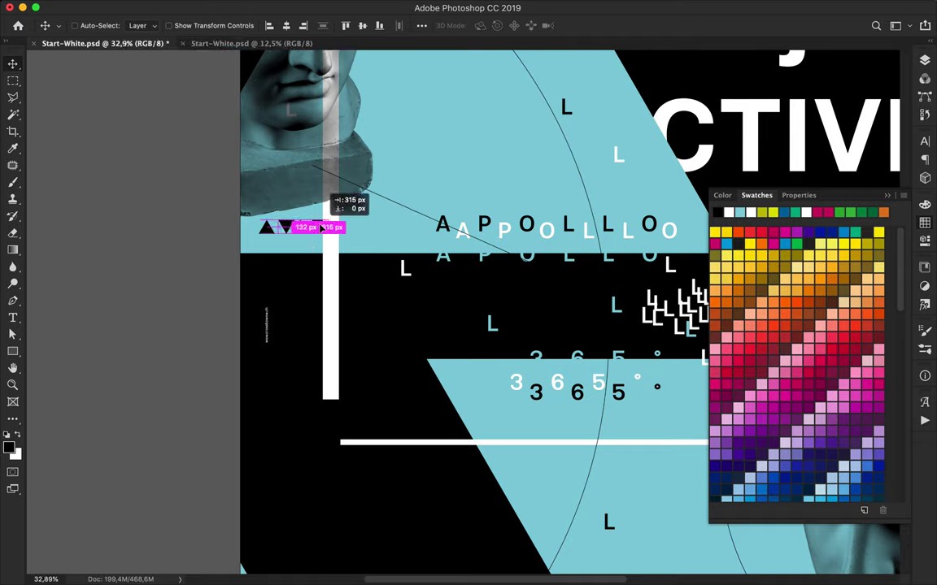
{"action": "left_click", "coordinate": [321, 228], "text": "ctrl"}
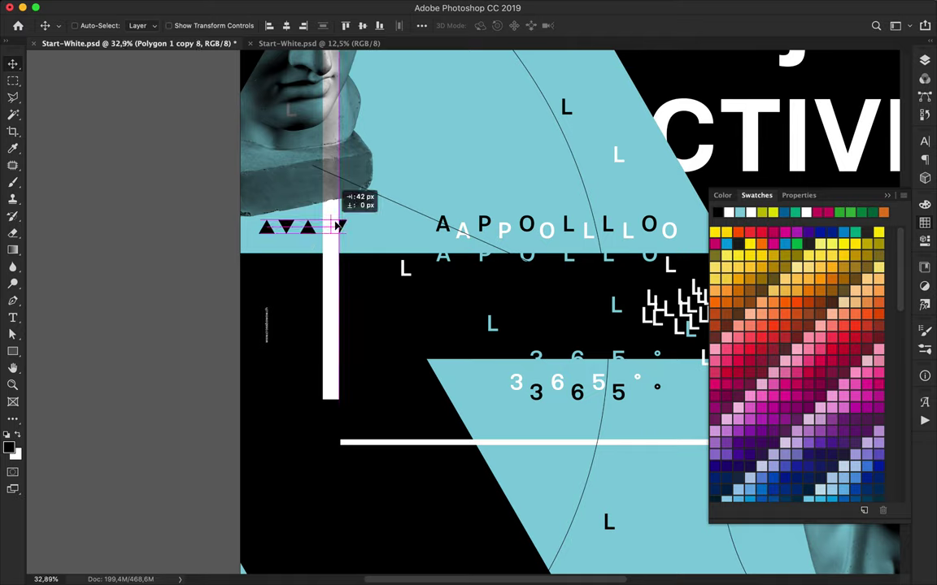
{"action": "left_click_drag", "start_coordinate": [332, 227], "coordinate": [358, 227]}
Make one copied triangle white and turn the upward triangle into a hollow outline
{"action": "key", "text": "a"}
{"action": "left_click", "coordinate": [194, 25]}
{"action": "left_click", "coordinate": [130, 94]}
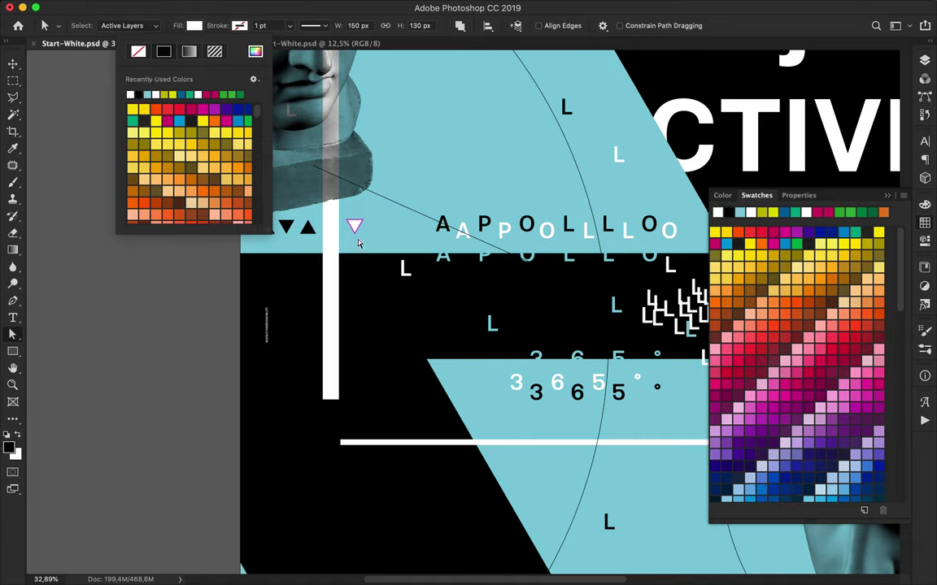
{"action": "left_click", "coordinate": [307, 228]}
{"action": "left_click", "coordinate": [307, 228], "text": "ctrl"}
{"action": "left_click", "coordinate": [193, 25]}
{"action": "left_click", "coordinate": [138, 55]}
{"action": "left_click", "coordinate": [239, 25]}
{"action": "left_click", "coordinate": [317, 25]}
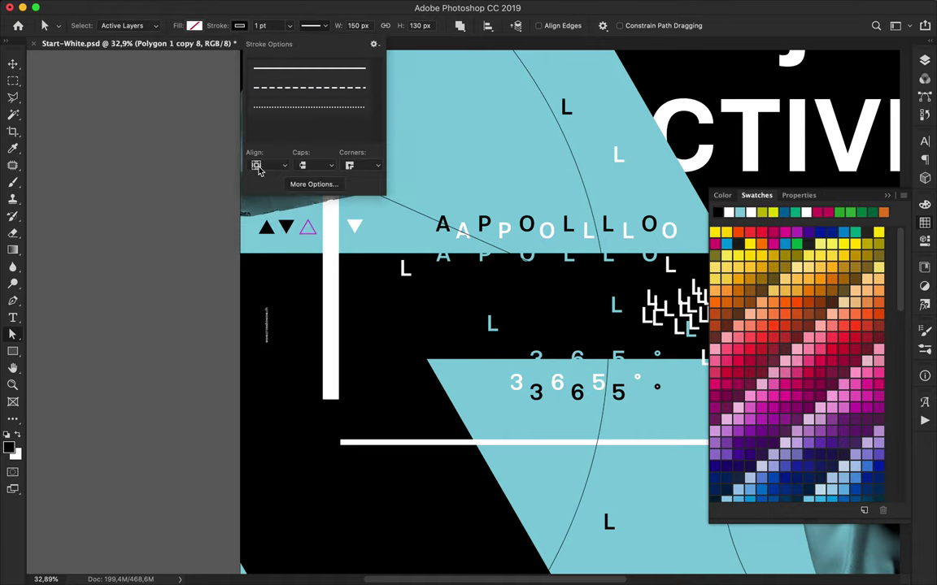
{"action": "key", "text": "Escape"}
{"action": "key", "text": "v"}
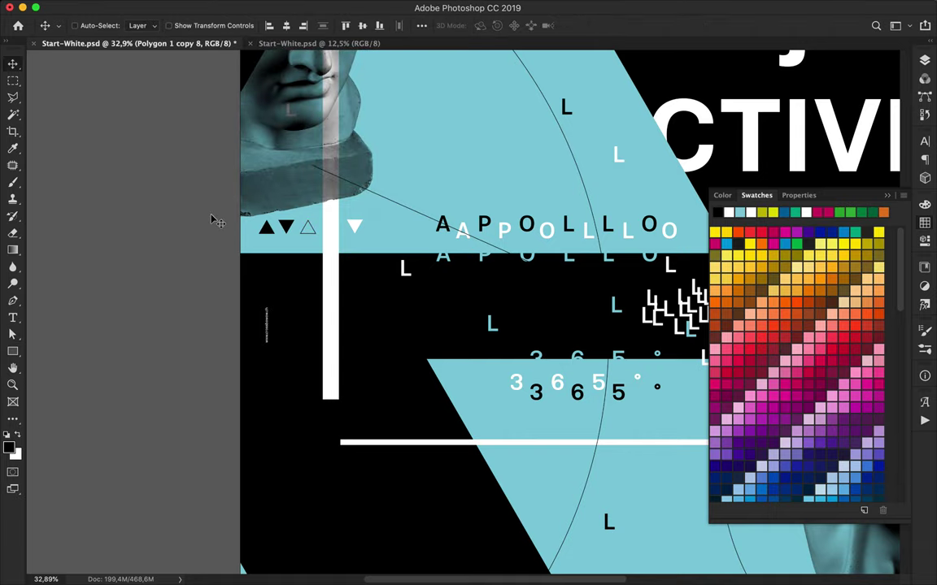
{"action": "key", "text": "ctrl+0"}
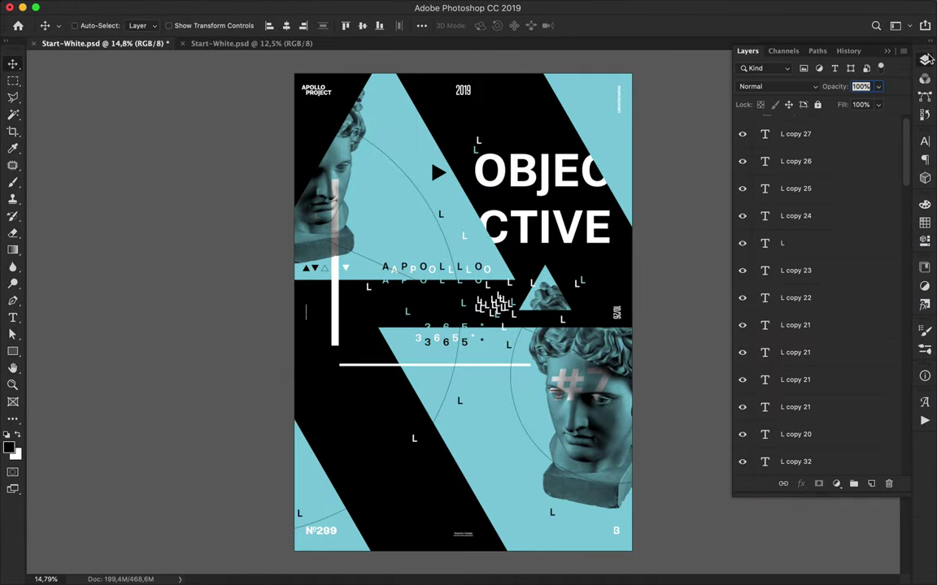
Duplicate the Polygon 1 copy 9 triangle pair above the B mark and copy it further right
{"action": "scroll", "coordinate": [856, 250], "scroll_direction": "down", "scroll_amount": 5}
{"action": "scroll", "coordinate": [856, 249], "scroll_direction": "down", "scroll_amount": 5}
{"action": "scroll", "coordinate": [856, 249], "scroll_direction": "down", "scroll_amount": 5}
{"action": "left_click_drag", "start_coordinate": [856, 293], "coordinate": [833, 114]}
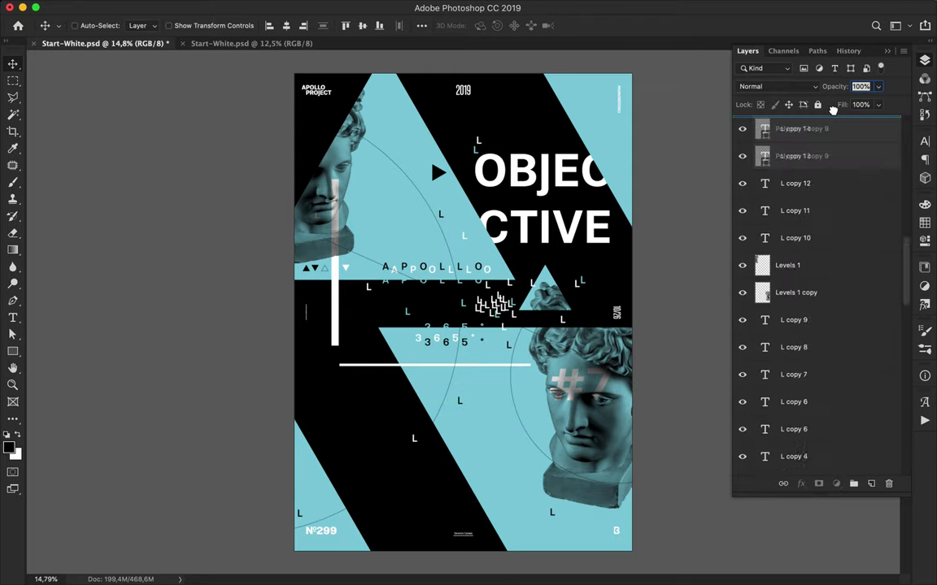
{"action": "left_click_drag", "start_coordinate": [568, 511], "coordinate": [597, 514]}
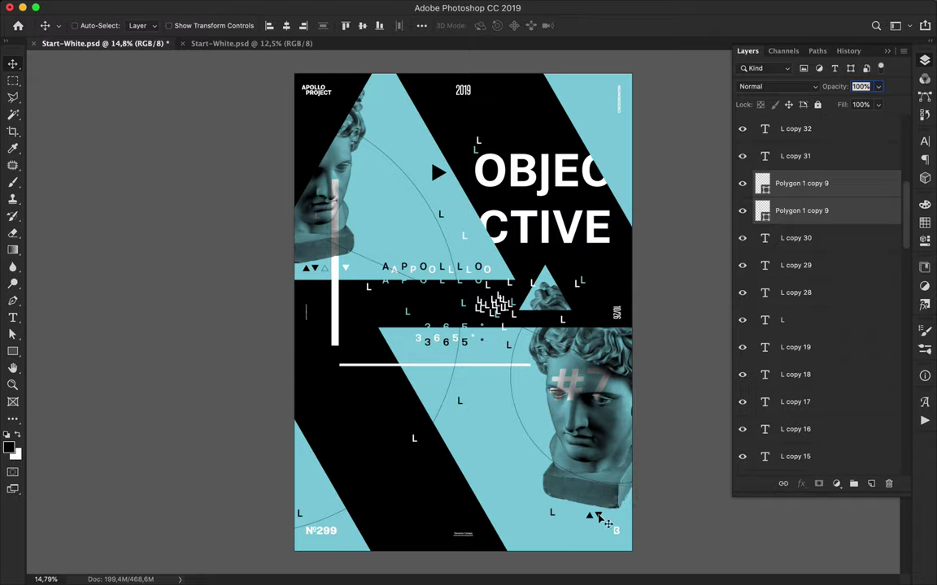
{"action": "scroll", "coordinate": [597, 516], "scroll_direction": "up", "scroll_amount": 5, "text": "alt"}
{"action": "left_click_drag", "start_coordinate": [520, 443], "coordinate": [574, 439]}
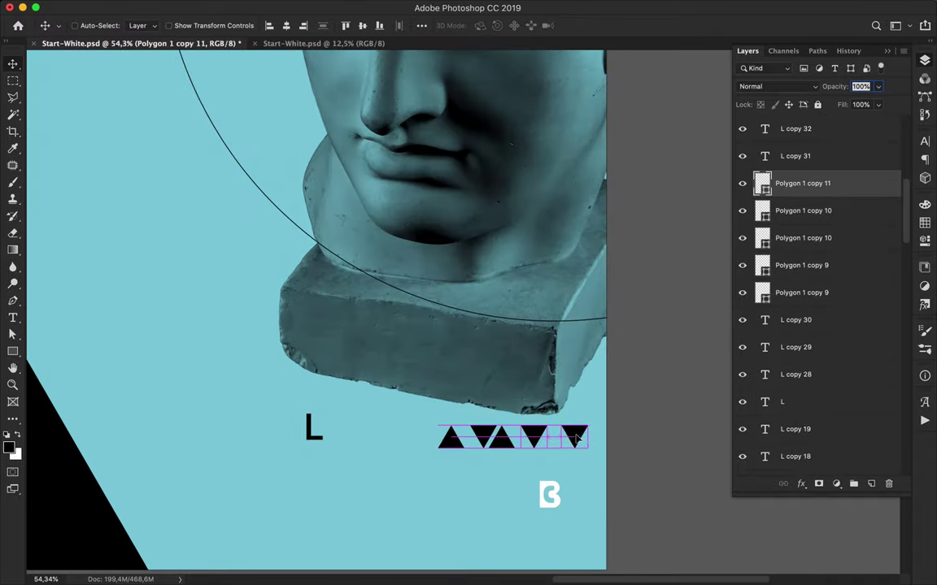
Make the last triangle white and add another triangle pair at the row's left end
{"action": "key", "text": "a"}
{"action": "left_click", "coordinate": [193, 25]}
{"action": "left_click", "coordinate": [130, 94]}
{"action": "key", "text": "v"}
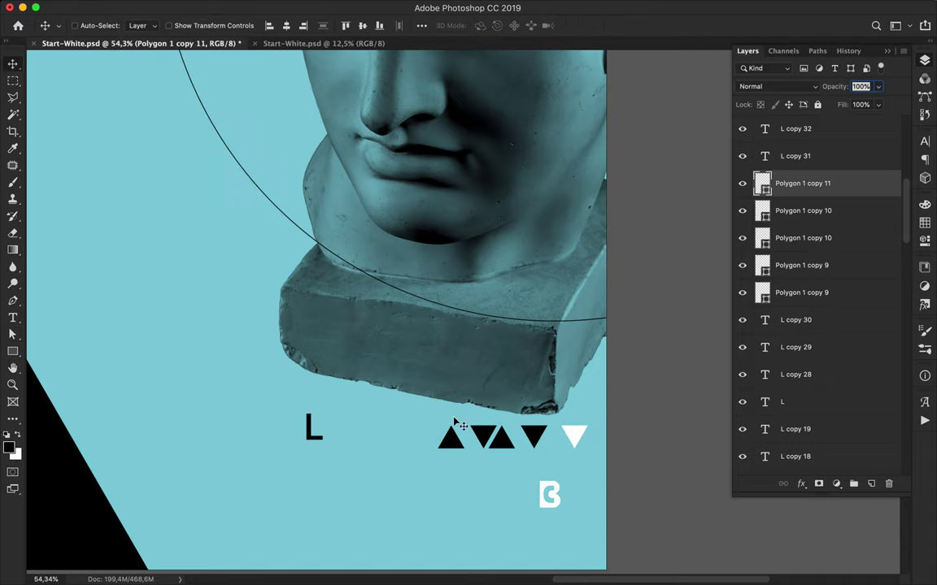
{"action": "left_click", "coordinate": [449, 433], "text": "ctrl"}
{"action": "left_click", "coordinate": [446, 435], "text": "ctrl"}
{"action": "left_click_drag", "start_coordinate": [446, 434], "coordinate": [426, 439]}
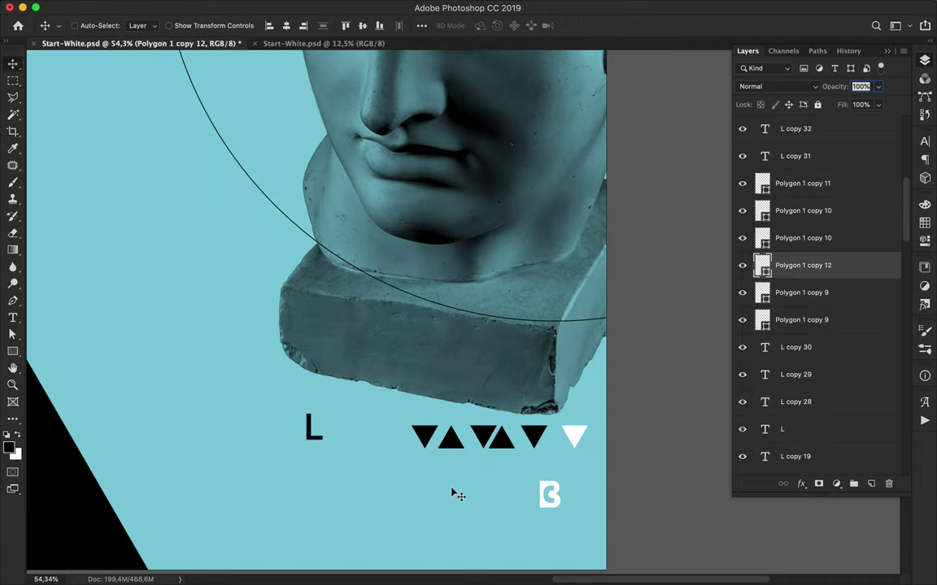
{"action": "key", "text": "ctrl+0"}
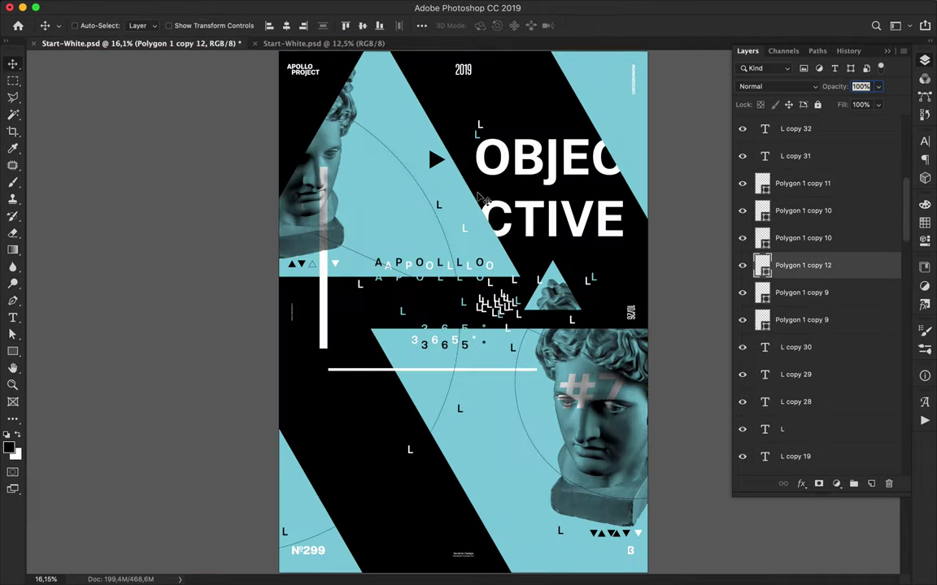
{"action": "key", "text": "p"}
{"action": "left_click", "coordinate": [415, 79]}
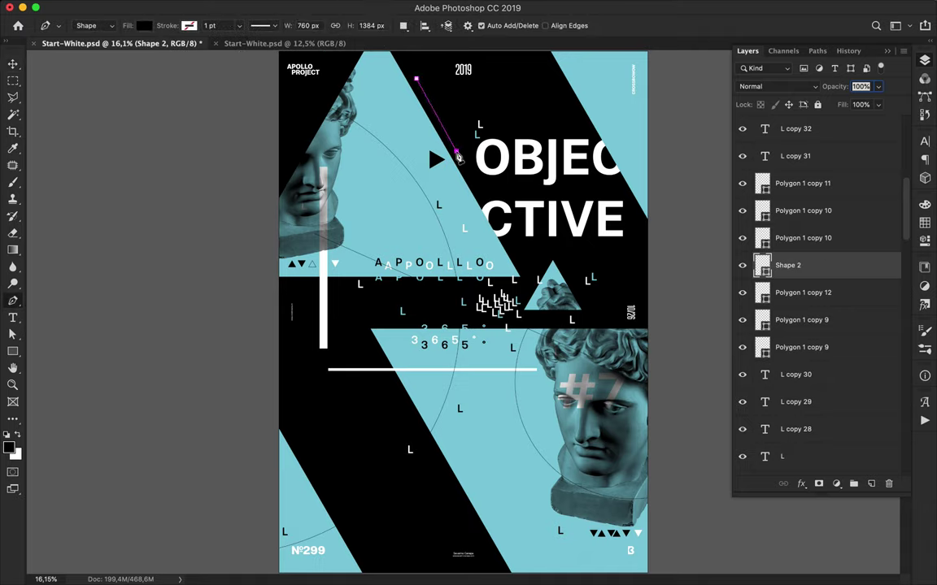
Finish the thin parallelogram strip beside the black triangle and fill it cyan
{"action": "left_click", "coordinate": [439, 160]}
{"action": "left_click", "coordinate": [399, 86]}
{"action": "left_click", "coordinate": [415, 79]}
{"action": "left_click", "coordinate": [143, 26]}
{"action": "left_click", "coordinate": [99, 94]}
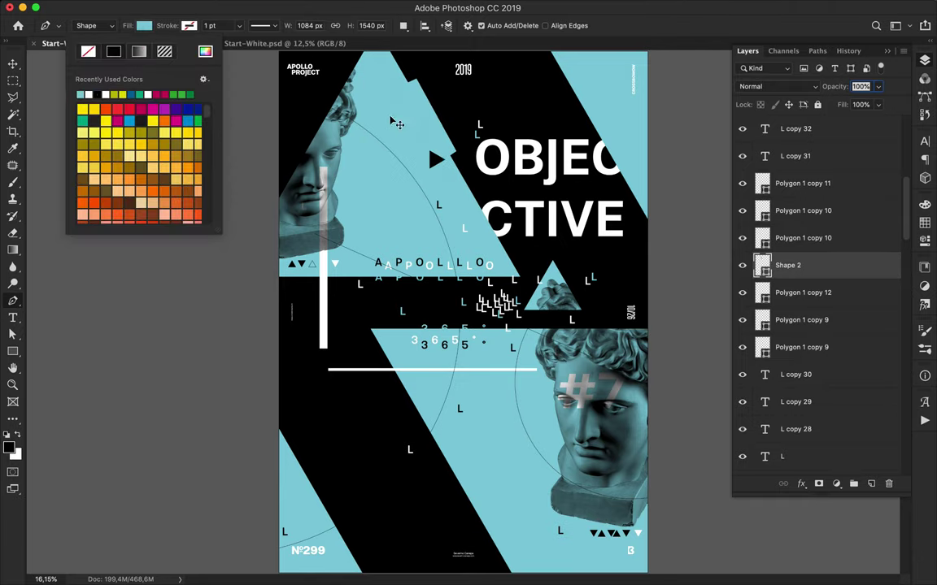
Deselect the strip's path and slide the cyan strip along the top band edge near 2019
{"action": "key", "text": "v"}
{"action": "key", "text": "a"}
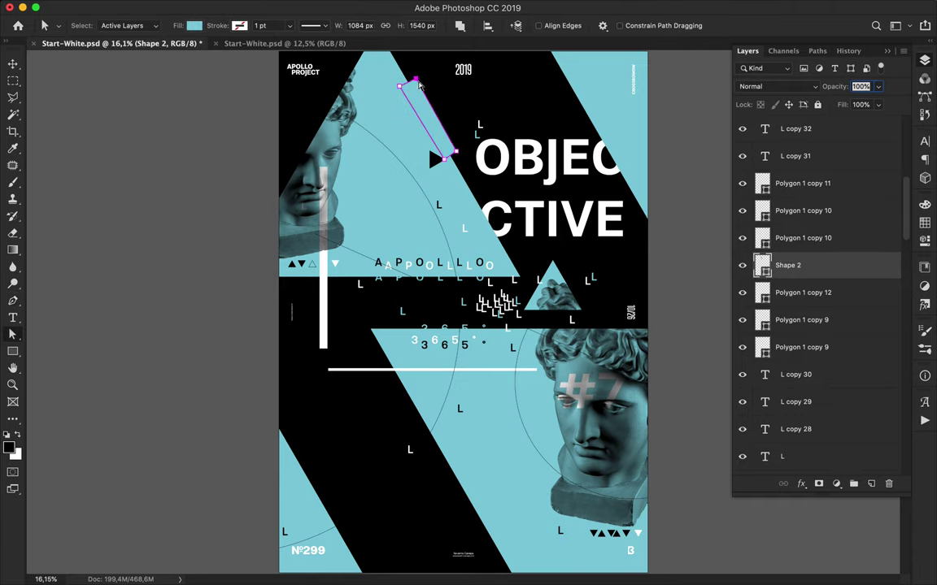
{"action": "left_click", "coordinate": [435, 85]}
{"action": "key", "text": "v"}
{"action": "mouse_move", "coordinate": [429, 116]}
{"action": "left_mouse_down"}
{"action": "mouse_move", "coordinate": [421, 102]}
{"action": "mouse_move", "coordinate": [495, 472]}
{"action": "left_mouse_up"}
Make a flipped copy of the cyan strip, place it on the lower band edge and stretch it down
{"action": "key", "text": "ctrl+t"}
{"action": "key", "text": "Return"}
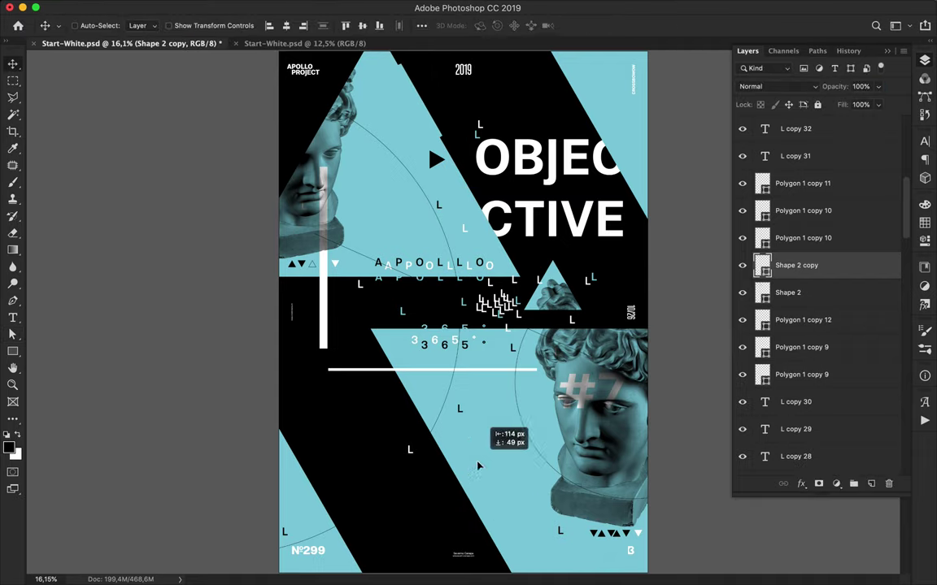
{"action": "mouse_move", "coordinate": [443, 423]}
{"action": "left_mouse_down"}
{"action": "mouse_move", "coordinate": [452, 482]}
{"action": "mouse_move", "coordinate": [421, 396]}
{"action": "left_mouse_up"}
{"action": "key", "text": "a"}
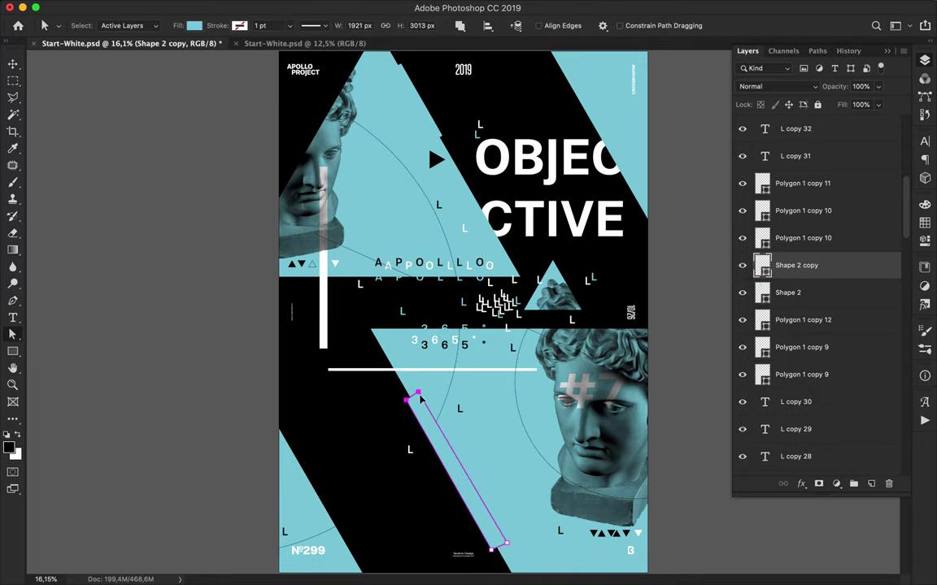
{"action": "left_click", "coordinate": [476, 417]}
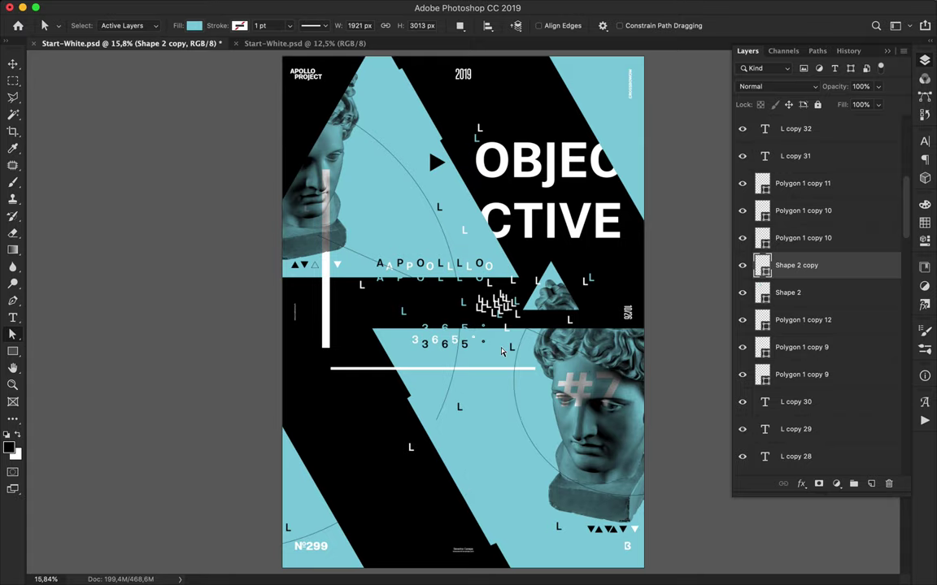
{"action": "scroll", "coordinate": [502, 351], "scroll_direction": "down", "scroll_amount": 3}
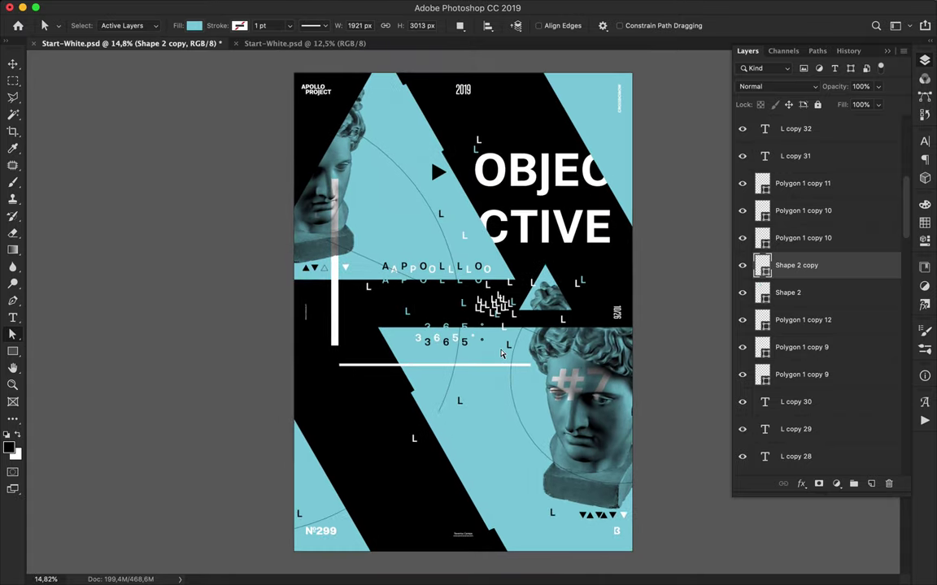
{"action": "key", "text": "u"}
{"action": "left_click", "coordinate": [143, 25]}
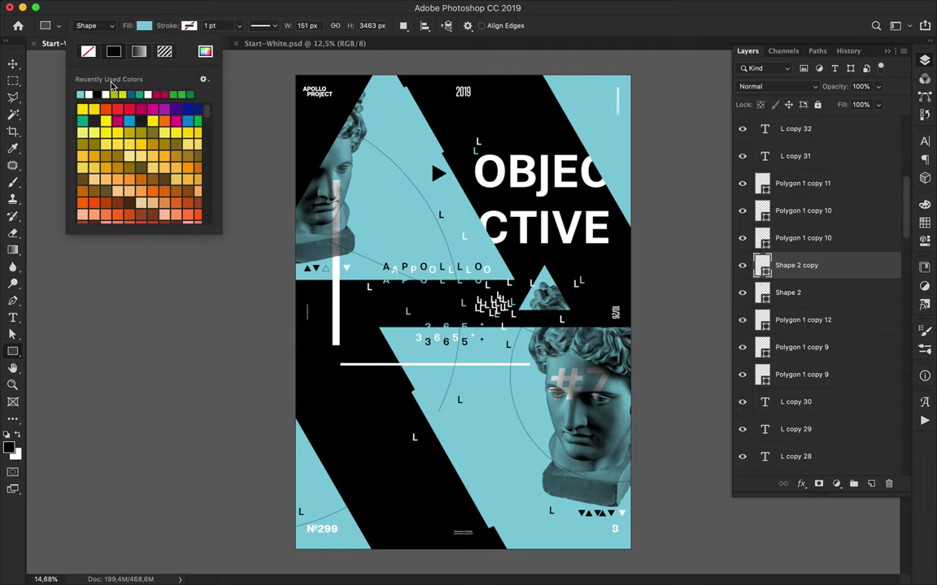
Draw a thin white 1400×77 px bar across the lower statue head
{"action": "left_click", "coordinate": [79, 79]}
{"action": "left_click_drag", "start_coordinate": [587, 413], "coordinate": [655, 417]}
{"action": "left_click", "coordinate": [144, 25]}
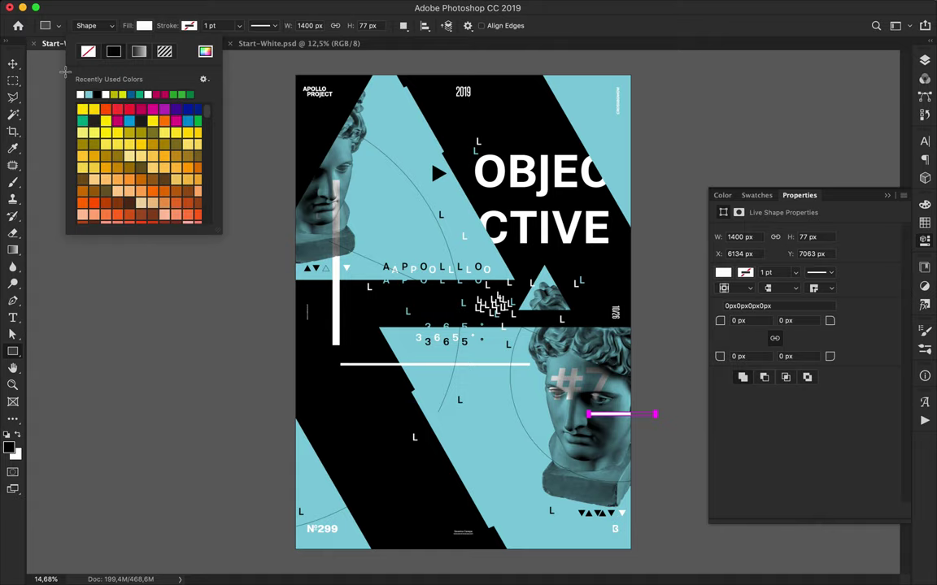
{"action": "key", "text": "Escape"}
Move the white bar's Rectangle 3 layer below the statue layer, then save the poster
{"action": "key", "text": "F7"}
{"action": "left_click_drag", "start_coordinate": [809, 265], "coordinate": [833, 407]}
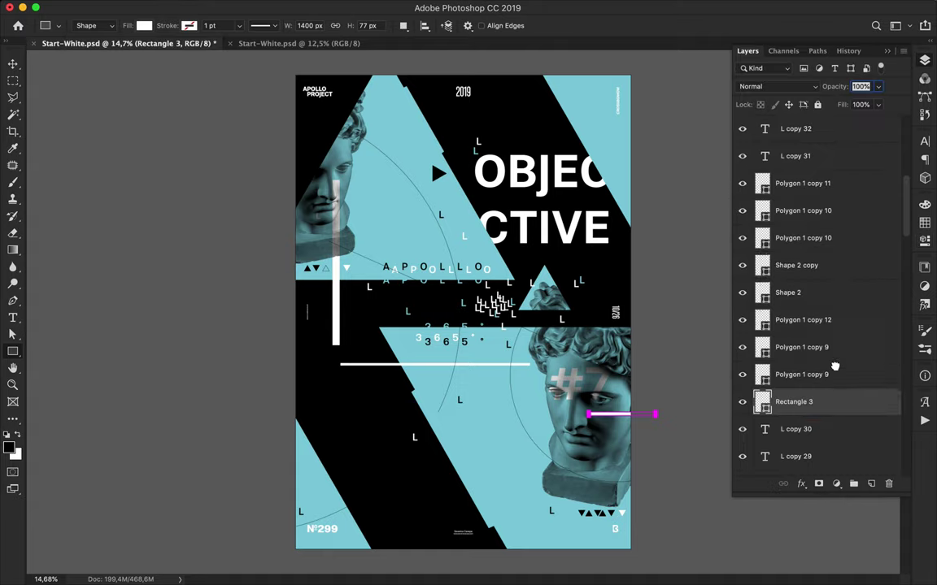
{"action": "left_click_drag", "start_coordinate": [822, 224], "coordinate": [815, 360]}
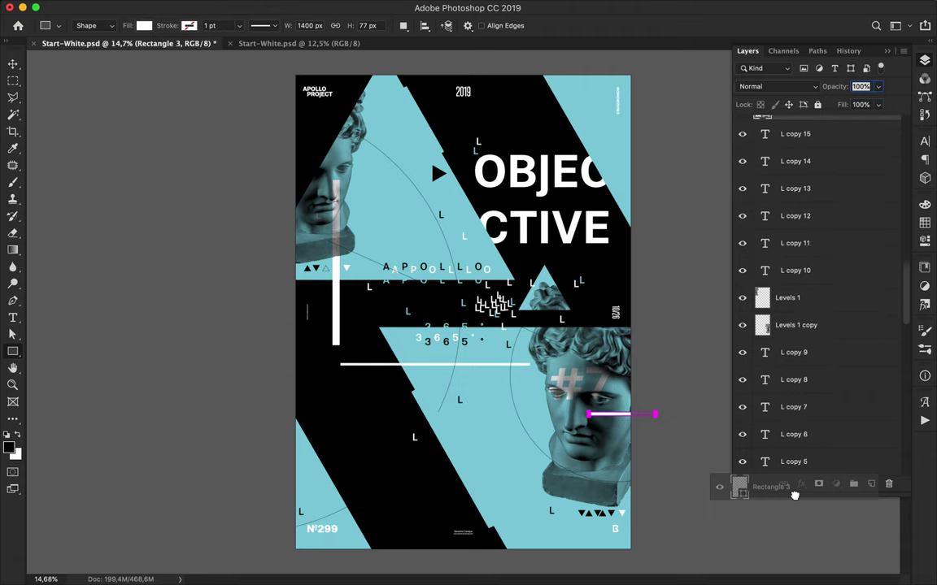
{"action": "left_click_drag", "start_coordinate": [815, 360], "coordinate": [817, 145]}
{"action": "left_click", "coordinate": [669, 249]}
{"action": "key", "text": "Escape"}
{"action": "key", "text": "v"}
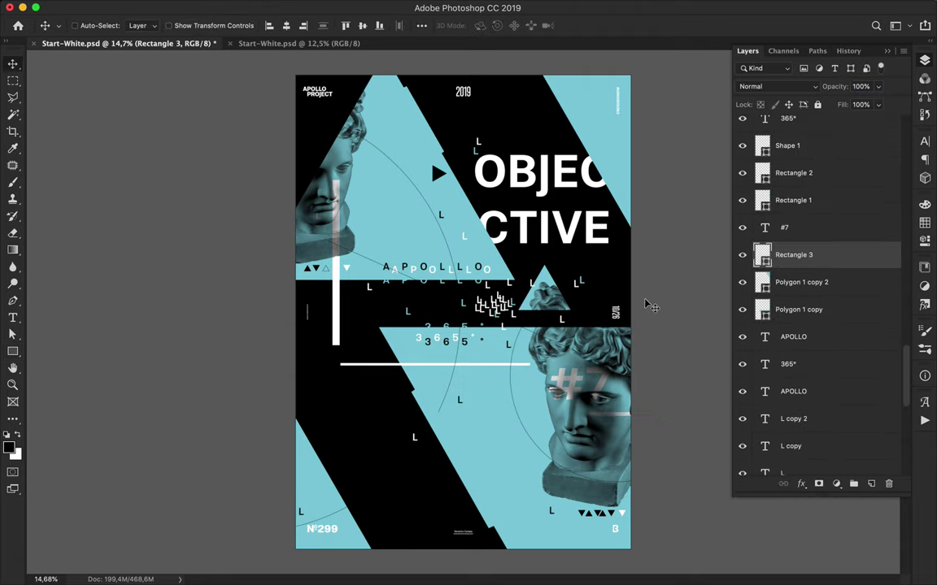
{"action": "key", "text": "ctrl+s"}
Bring up the saved, completed APOLLO OBJECTIVE poster window
{"action": "left_click", "coordinate": [570, 7]}
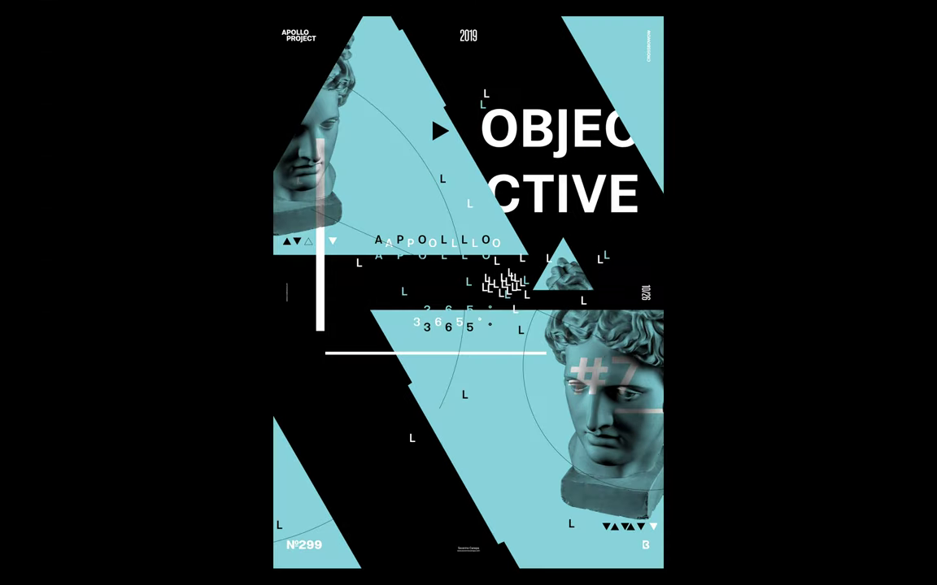